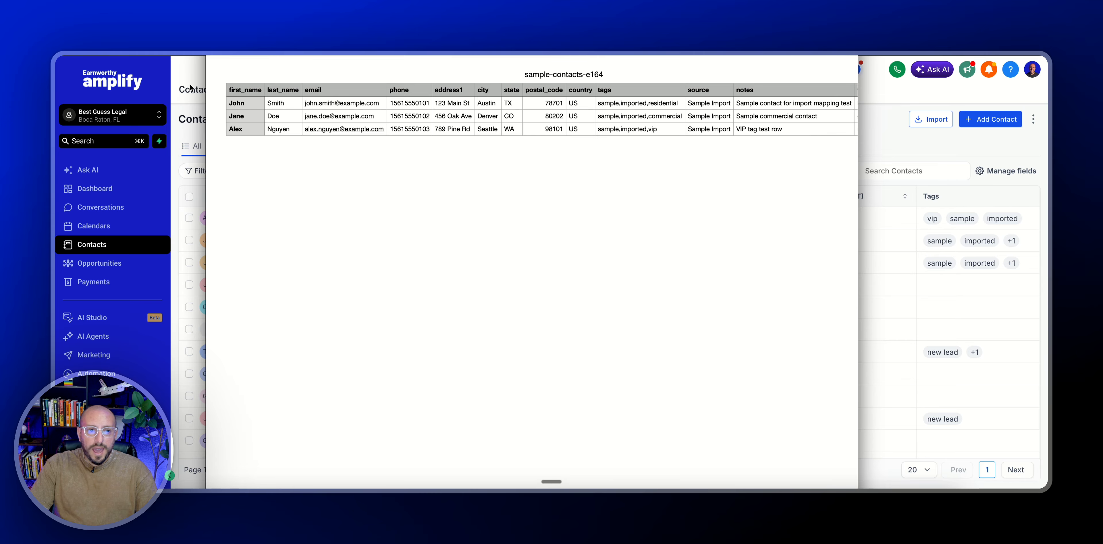
Review the columns and sample rows of the sample-contacts-e164 file, including favorite color, and close its preview
scroll(680, 124, "right", 3)
scroll(677, 120, "left", 3)
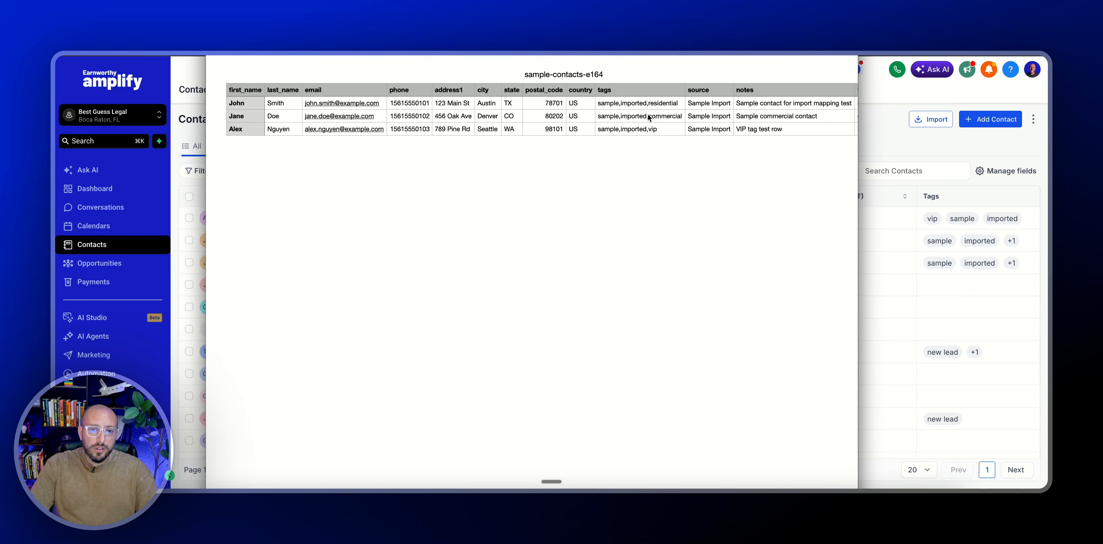
scroll(733, 128, "right", 3)
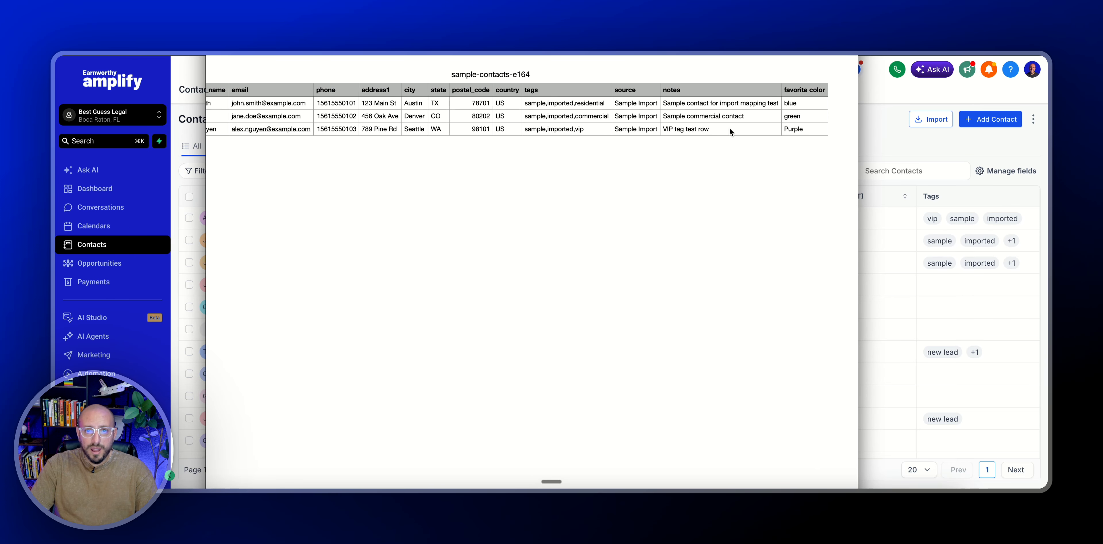
scroll(745, 132, "right", 2)
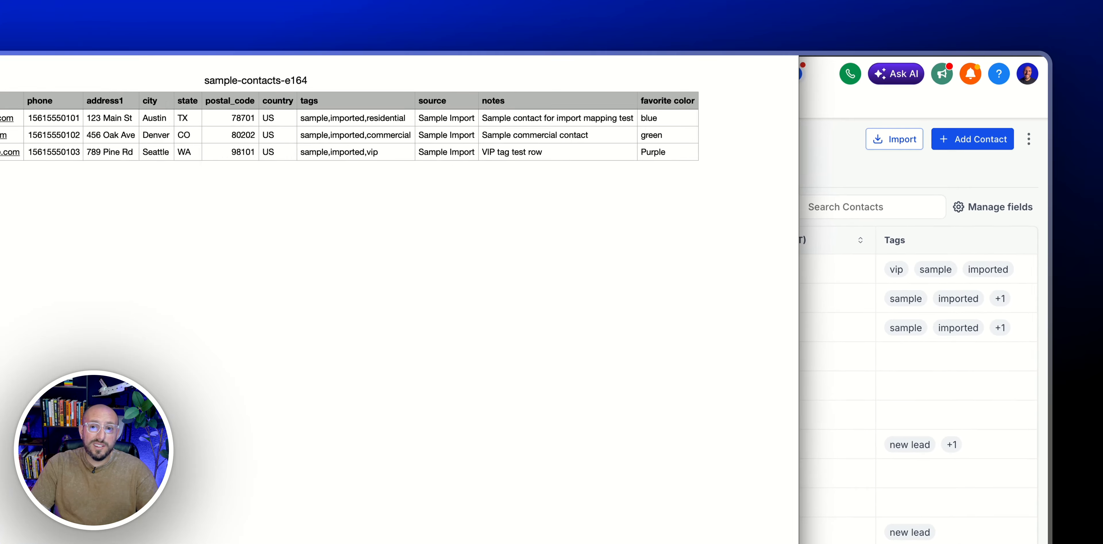
key("space")
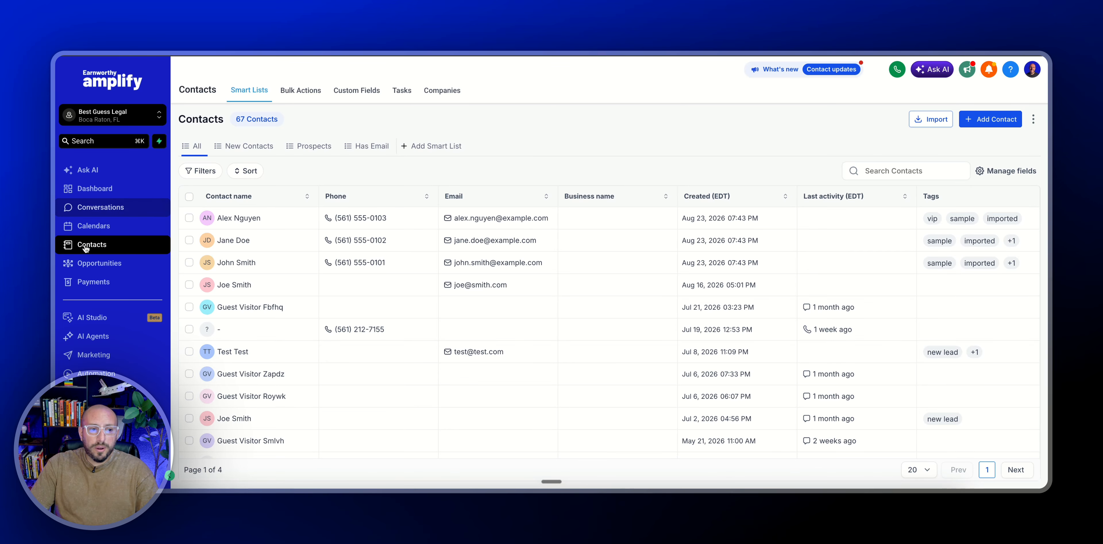
Start a new custom field of type Single line and assign it to the Contact object
left_click(357, 91)
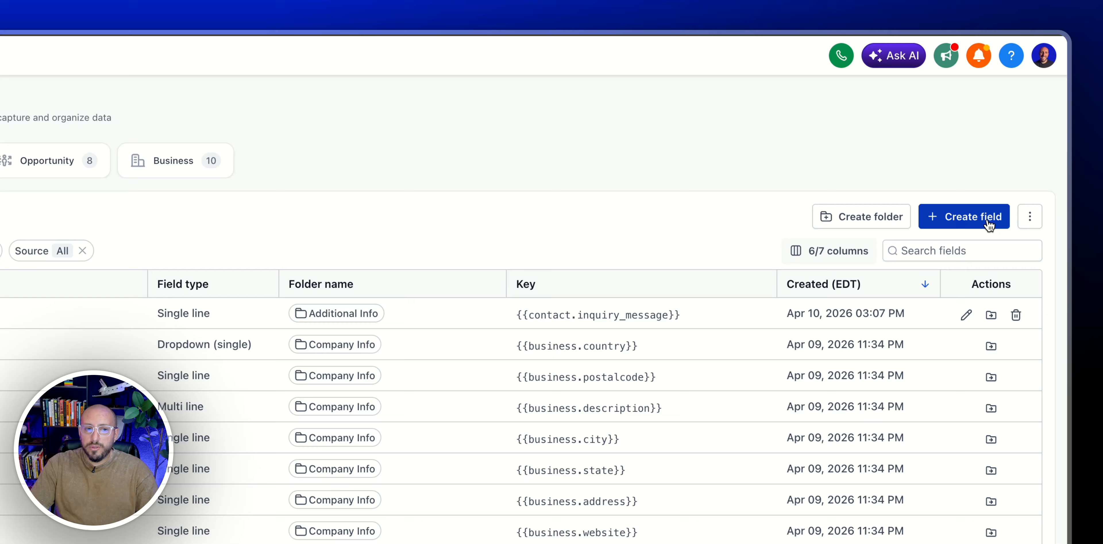
left_click(943, 217)
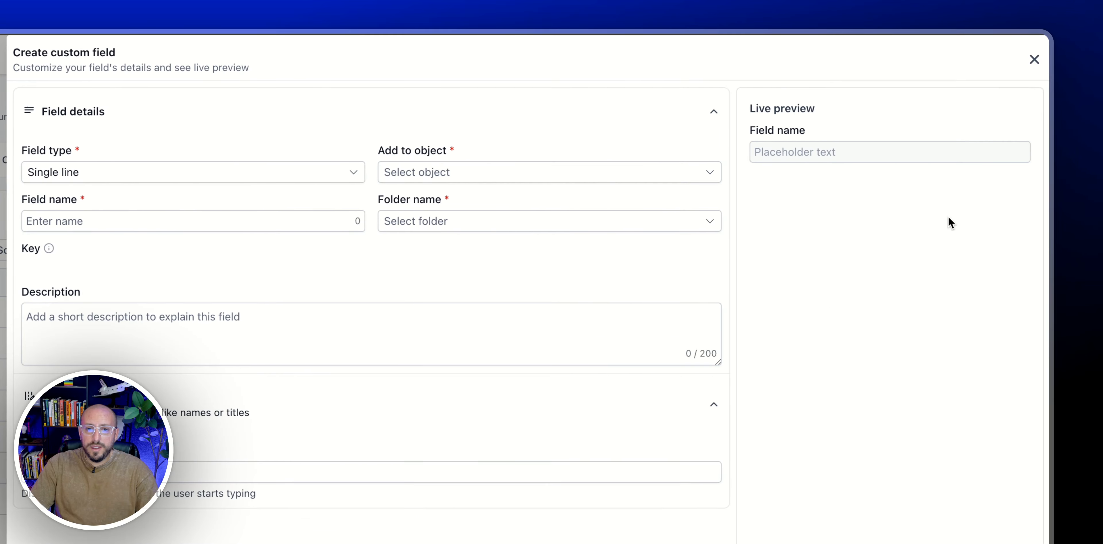
left_click(83, 174)
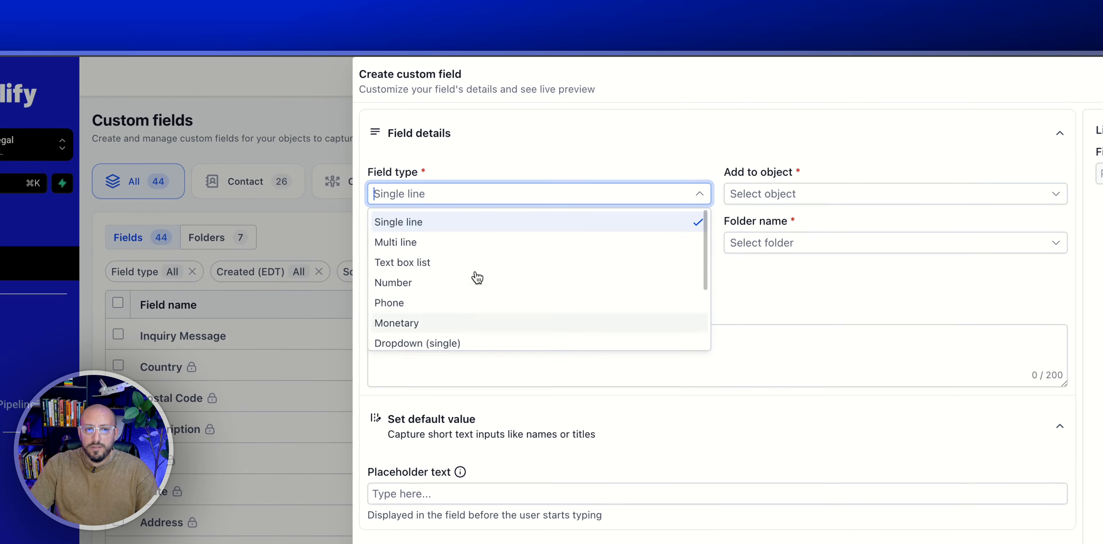
left_click(582, 142)
left_click(519, 143)
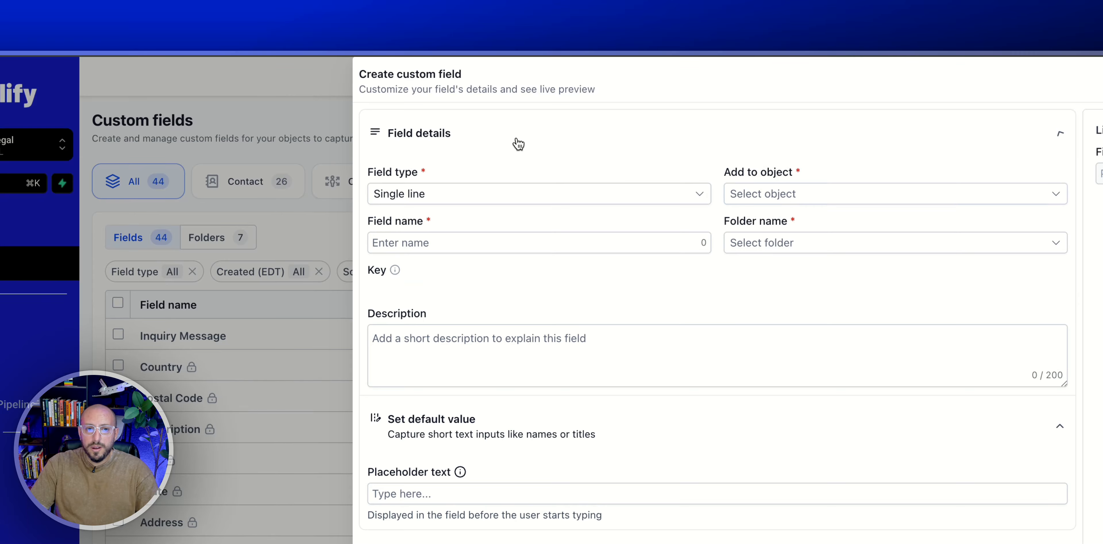
left_click(820, 205)
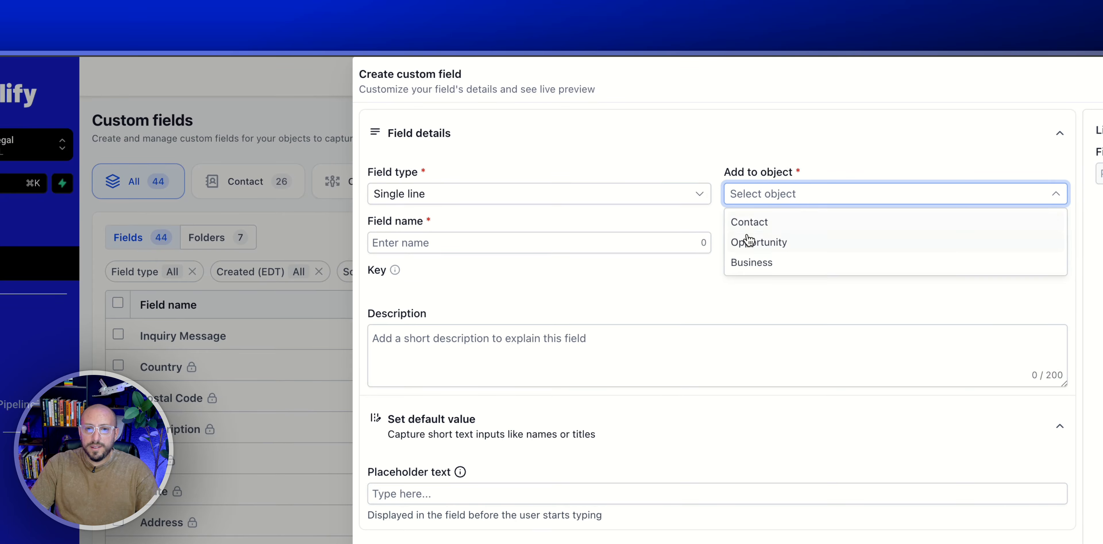
left_click(749, 221)
Name the custom field Favorite Color, place it in the Additional Info folder and create it
left_click(429, 242)
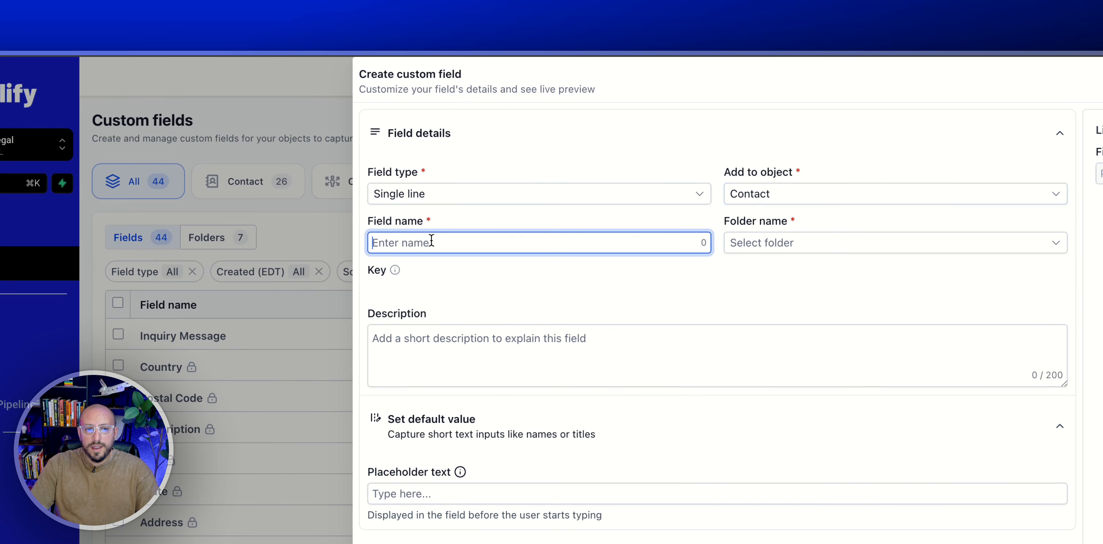
type("Favor")
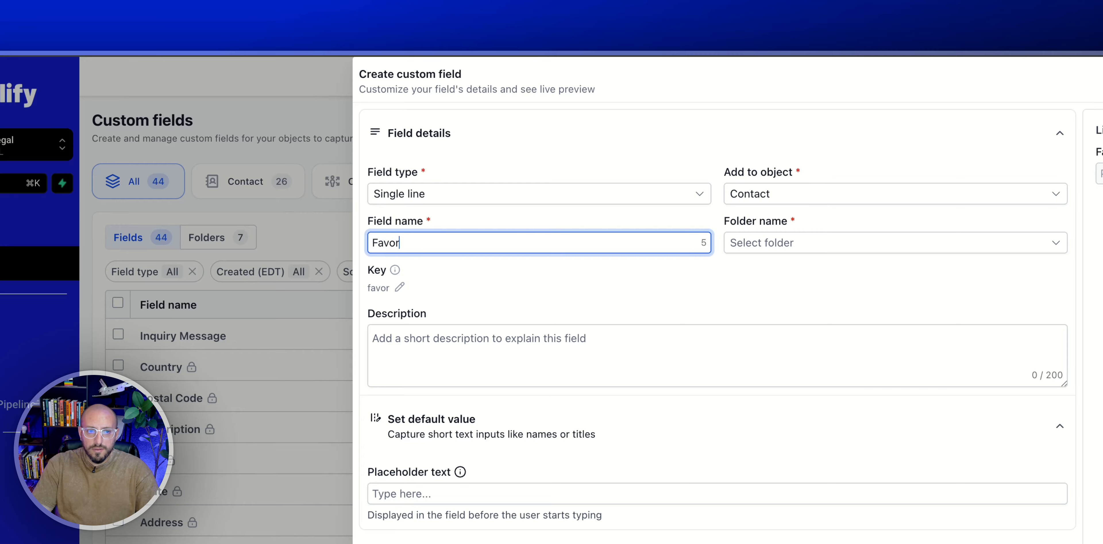
type("ite Color")
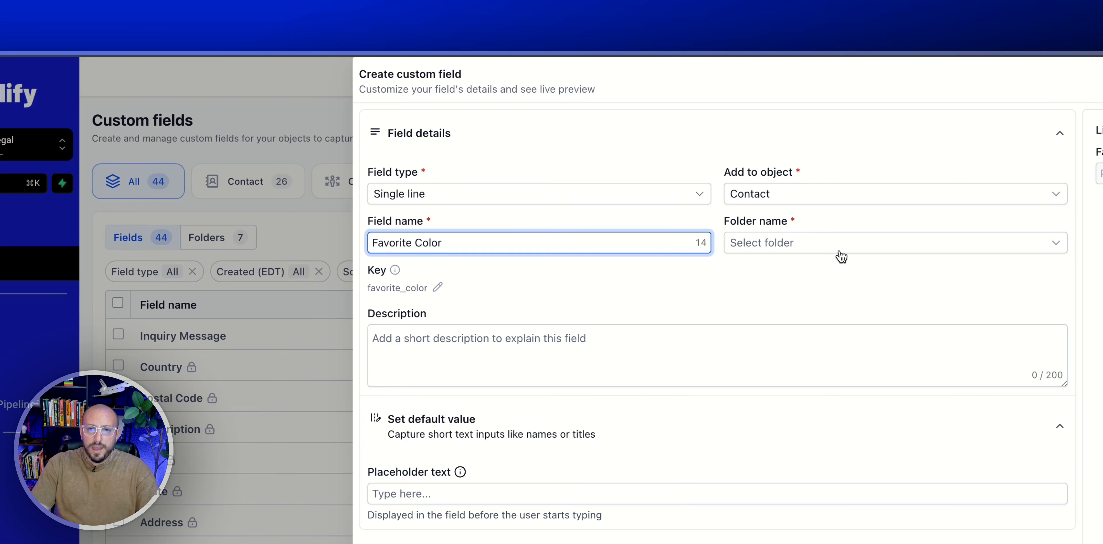
left_click(838, 251)
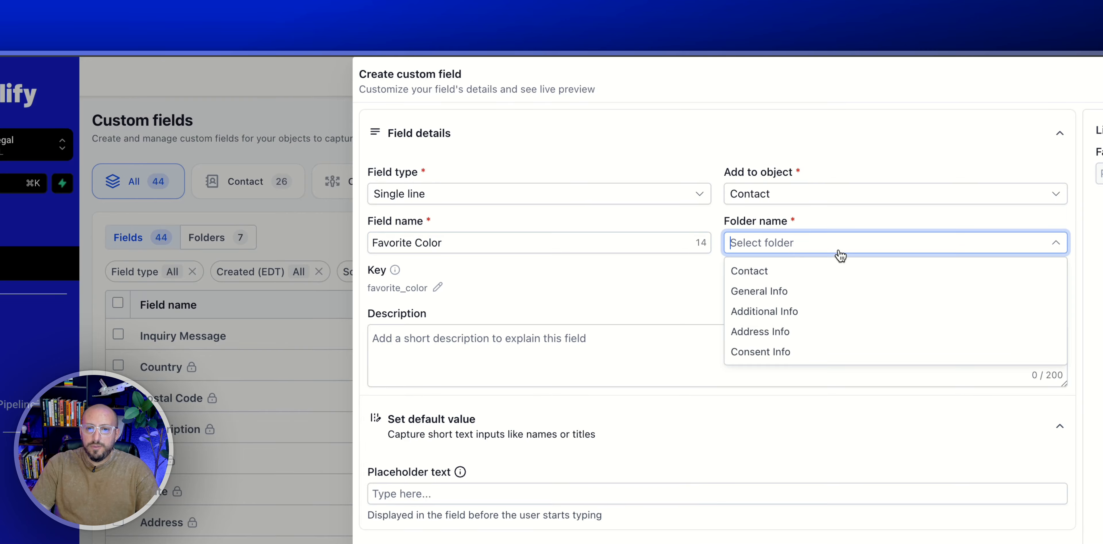
left_click(778, 316)
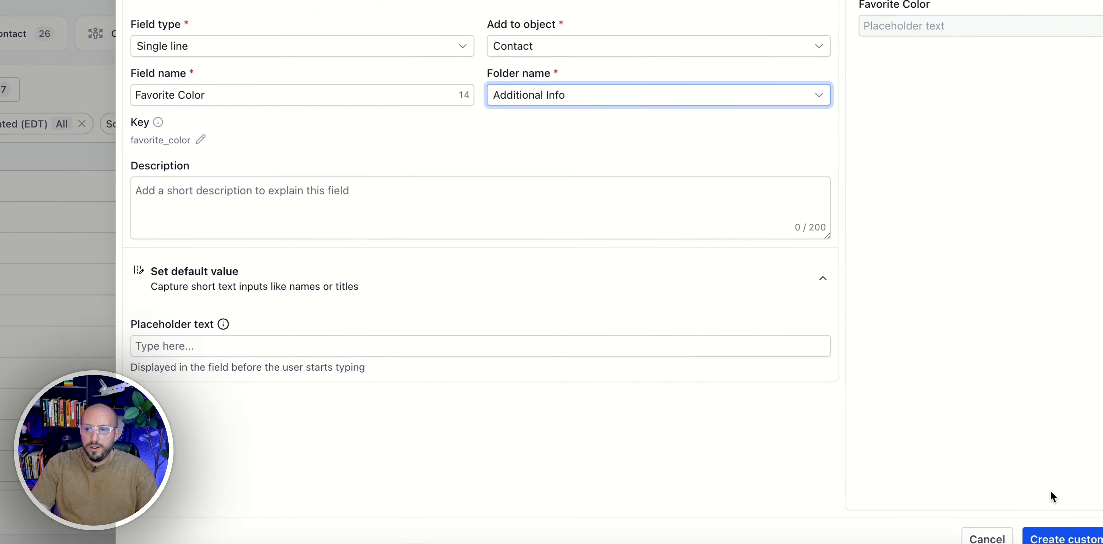
left_click(1058, 538)
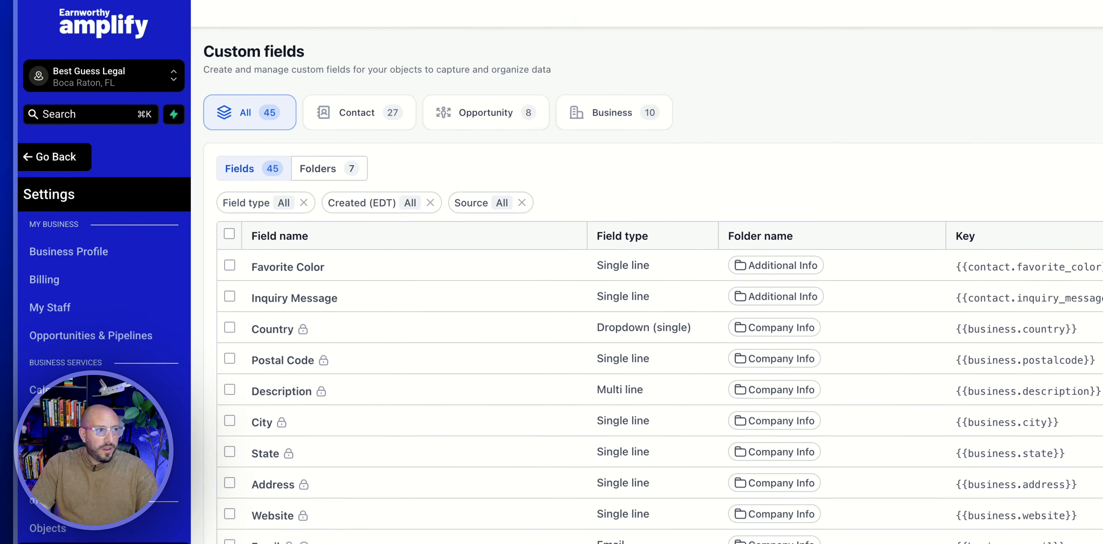
Examine the phone, country, tags and other column formats in the sample-contacts-e164 file preview and close it
key("super+Tab")
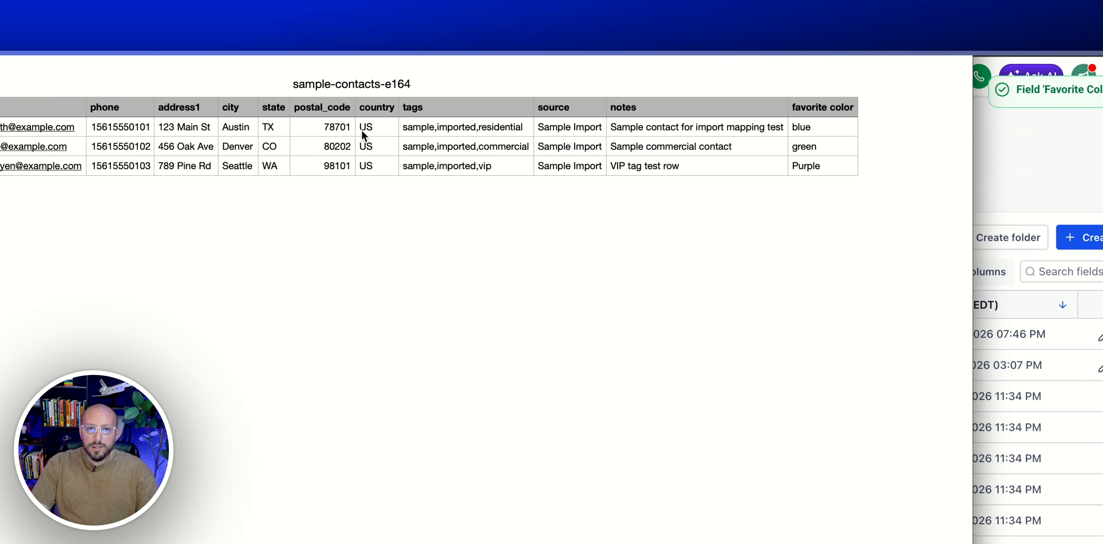
scroll(362, 135, "left", 5)
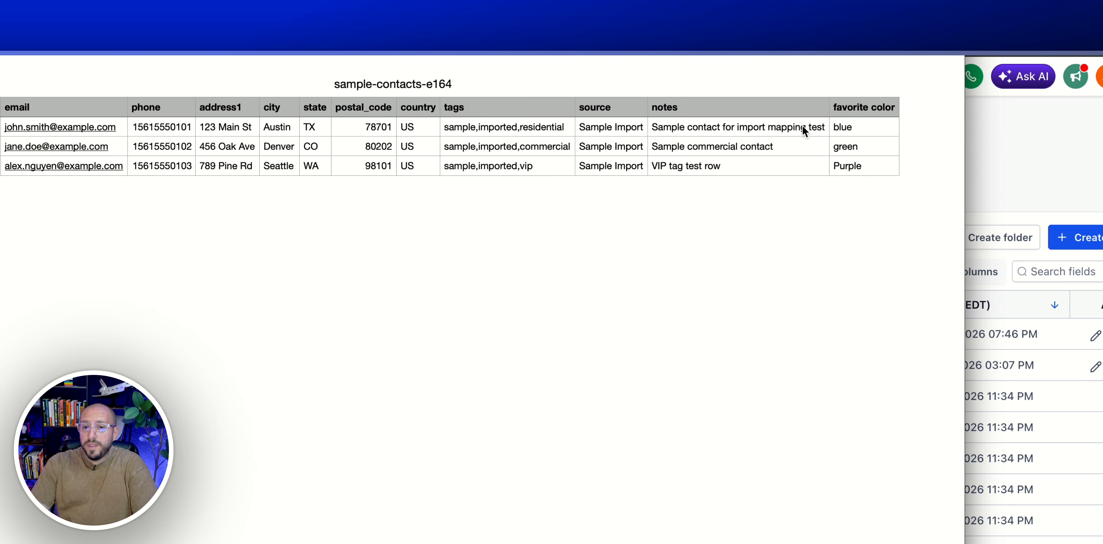
left_click_drag(728, 25, 792, 4)
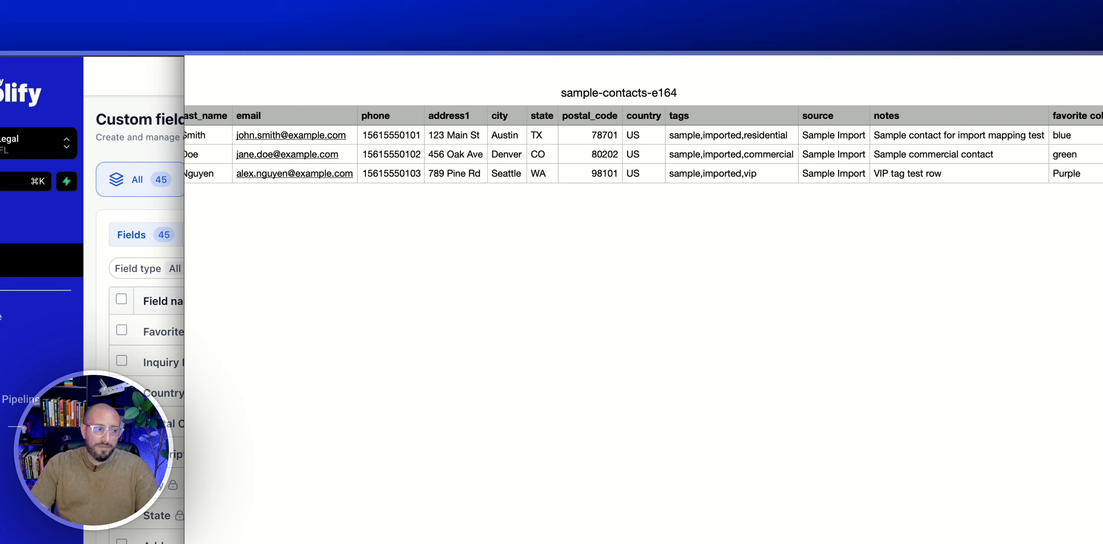
key("space")
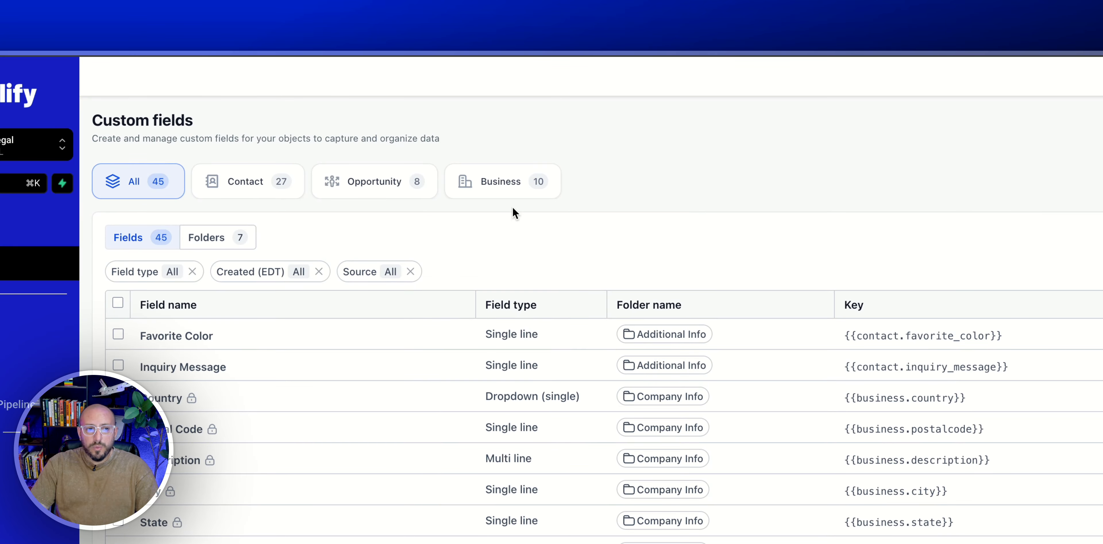
Start a CSV import of Contacts records and upload the sample-contacts-e164.csv file
left_click(4, 262)
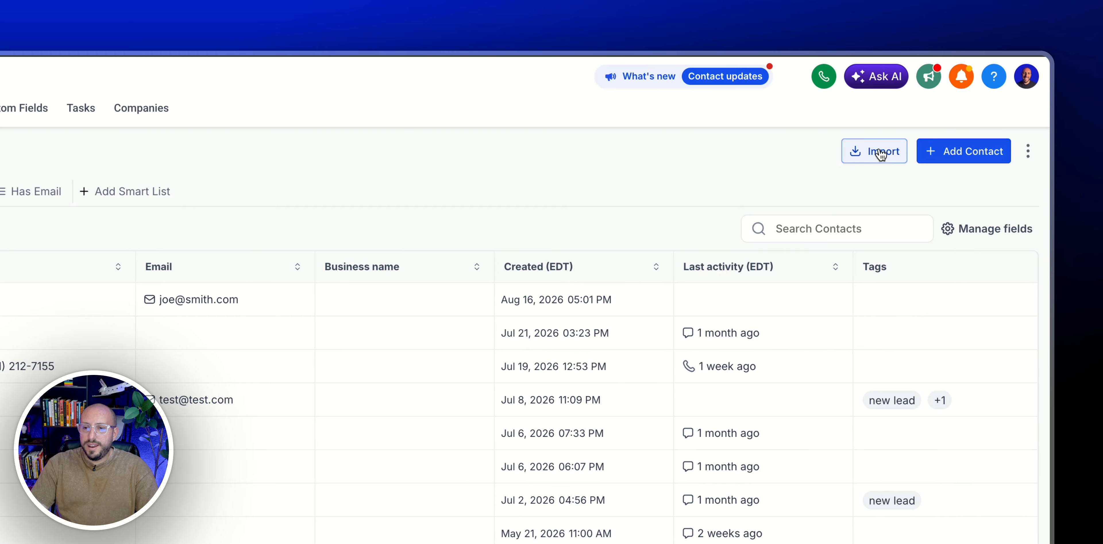
left_click(903, 151)
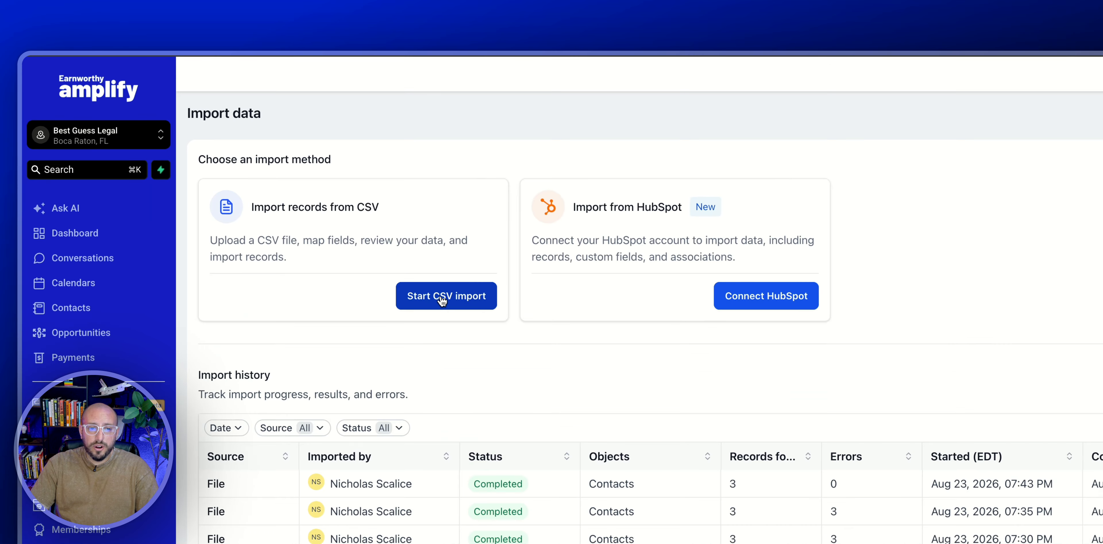
left_click(371, 239)
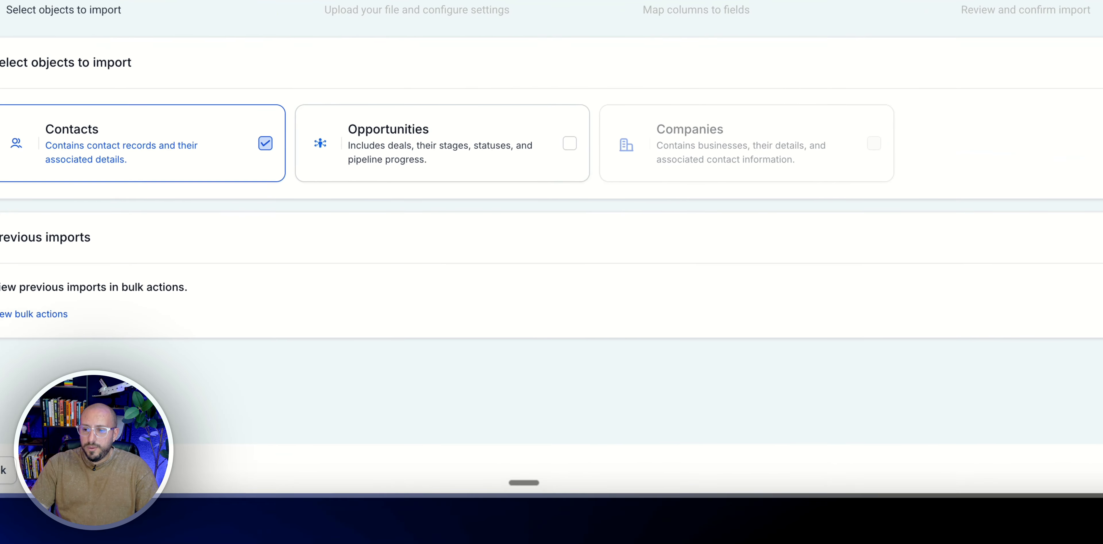
left_click(1101, 465)
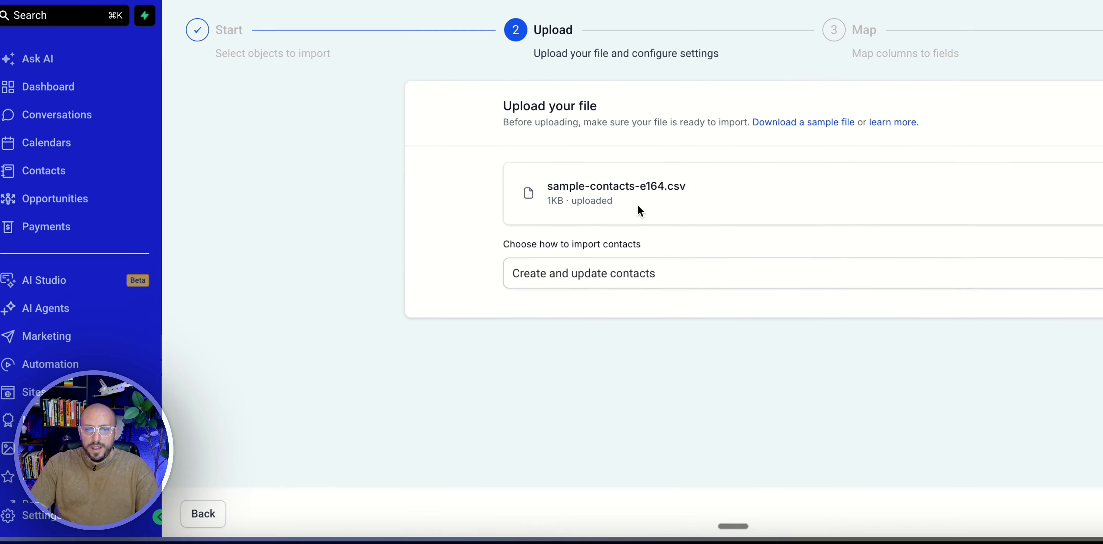
Keep Create and update contacts as the import mode and continue to column mapping
left_click(477, 340)
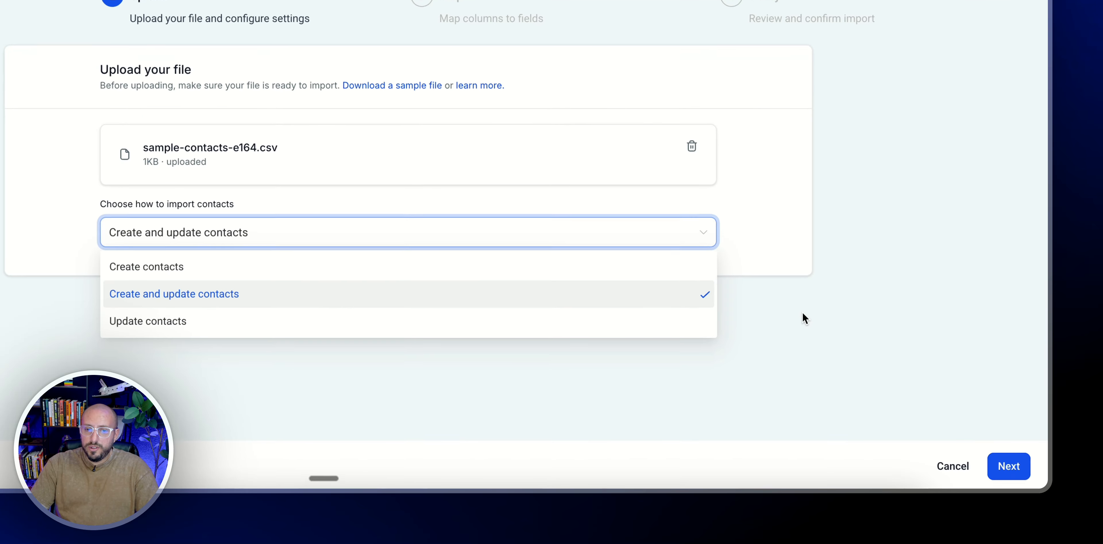
left_click(881, 371)
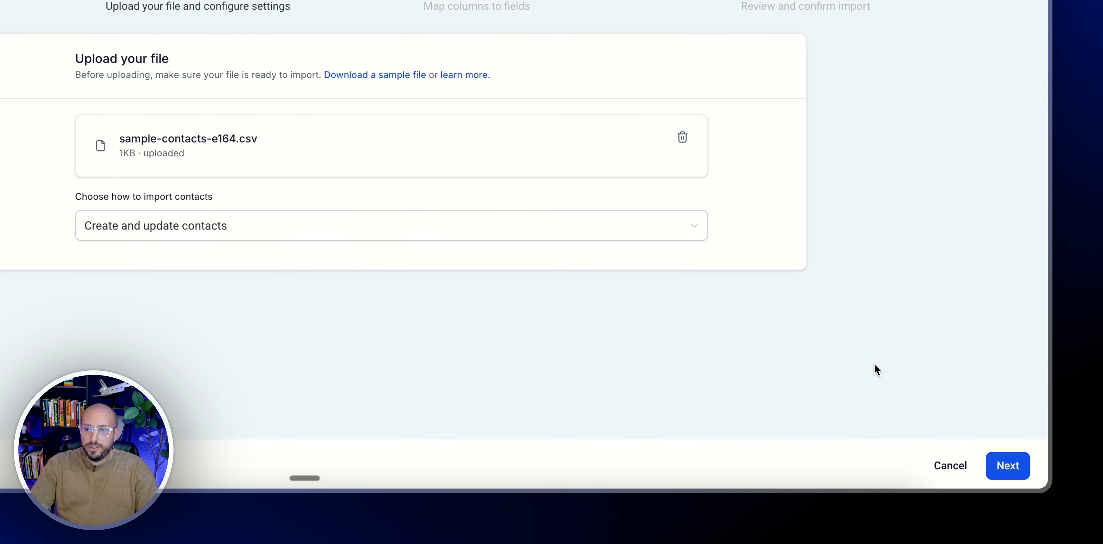
left_click(1010, 473)
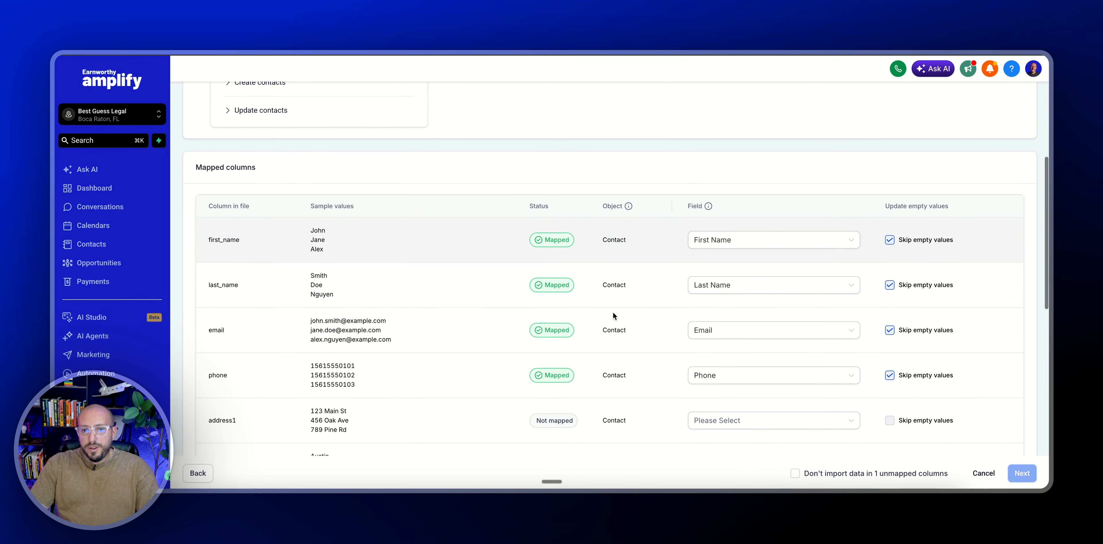
Check the mapped columns and clear the field mapping of the country column
scroll(613, 311, "down", 2)
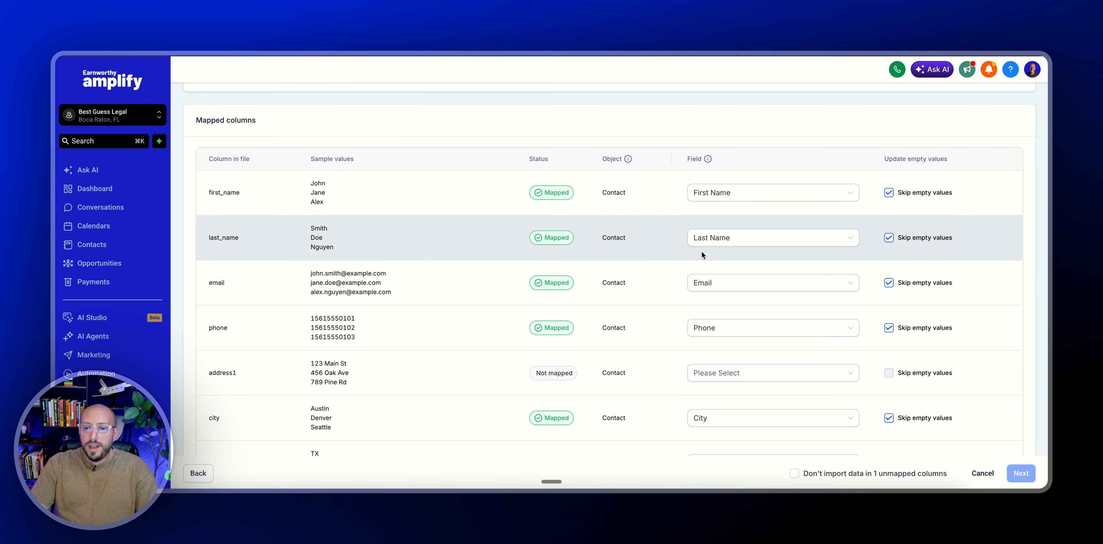
scroll(708, 270, "down", 2)
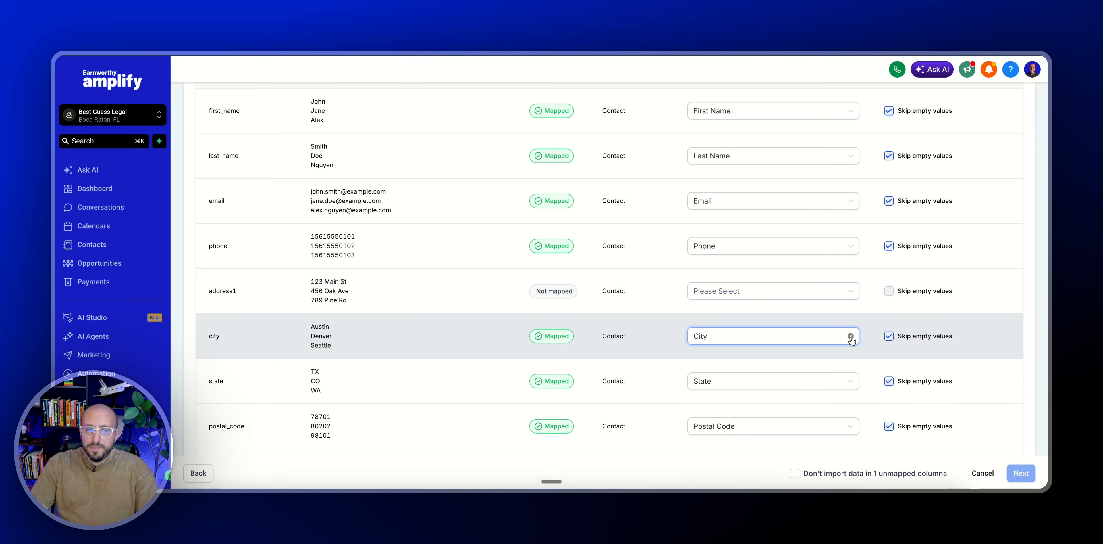
scroll(852, 340, "down", 3)
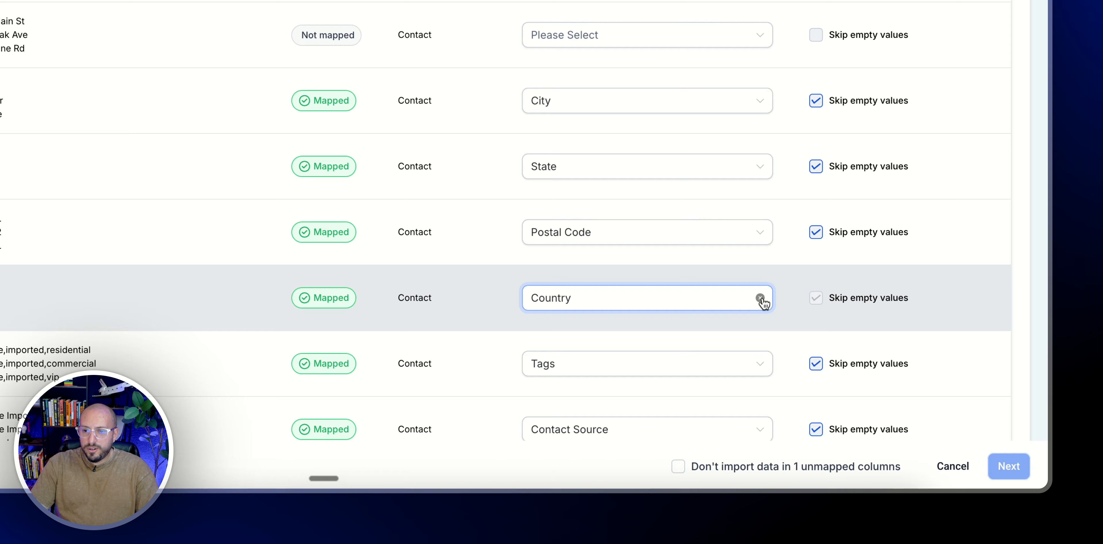
left_click(851, 357)
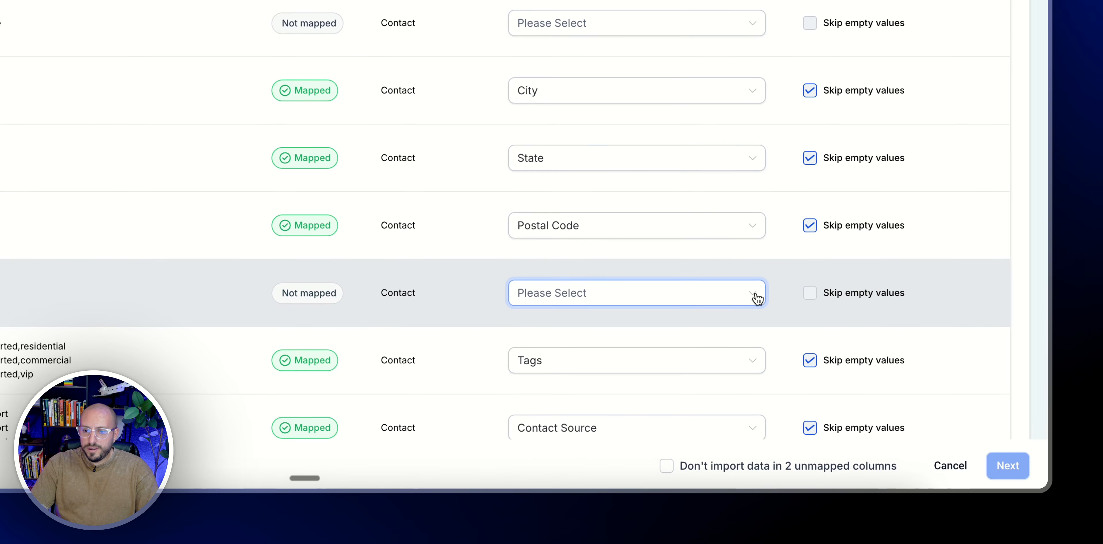
Examine the mappings of the remaining columns and the field choices available for the favorite color column
scroll(520, 287, "down", 3)
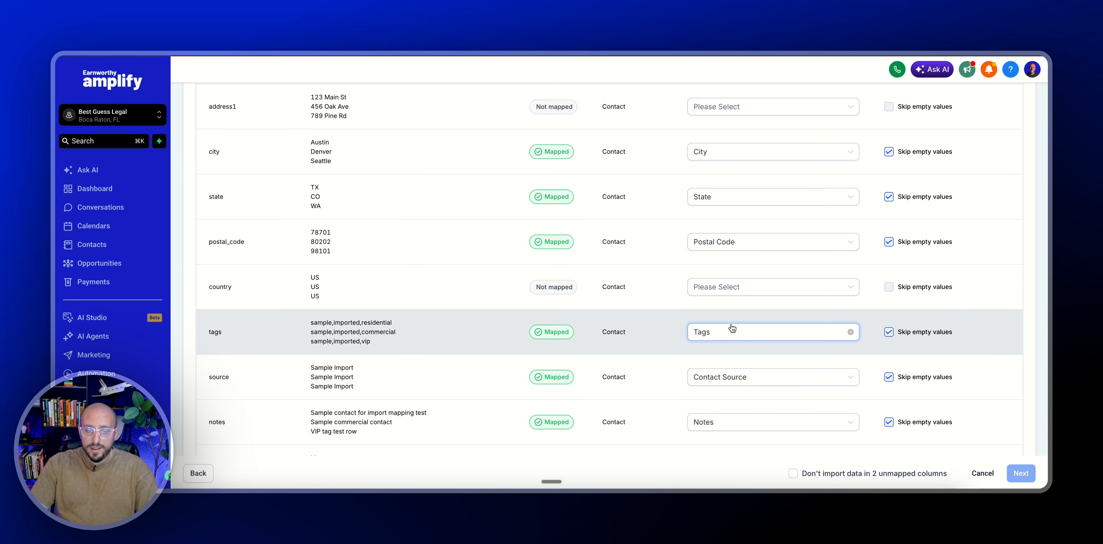
scroll(728, 329, "down", 3)
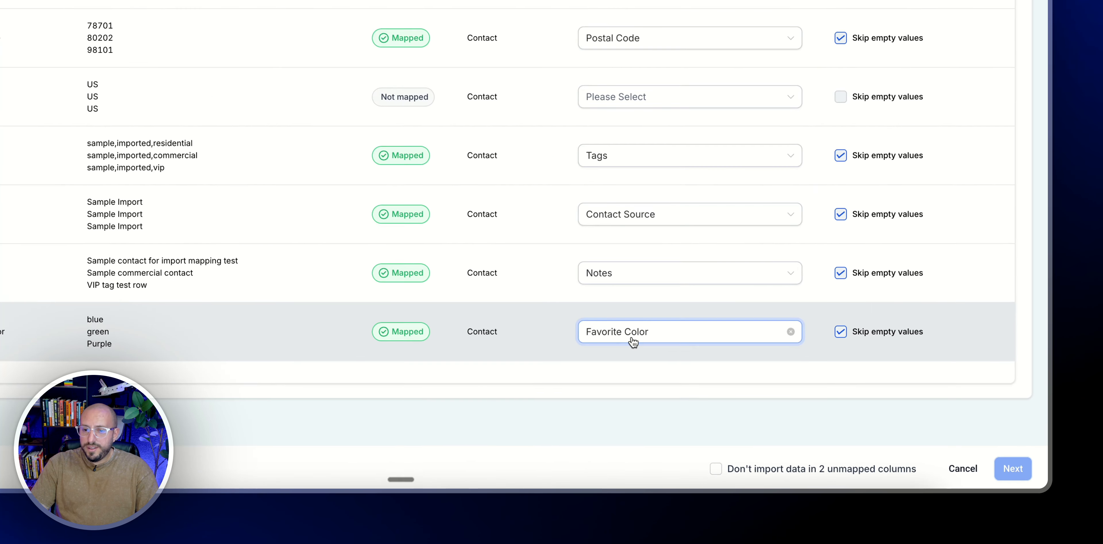
left_click(755, 368)
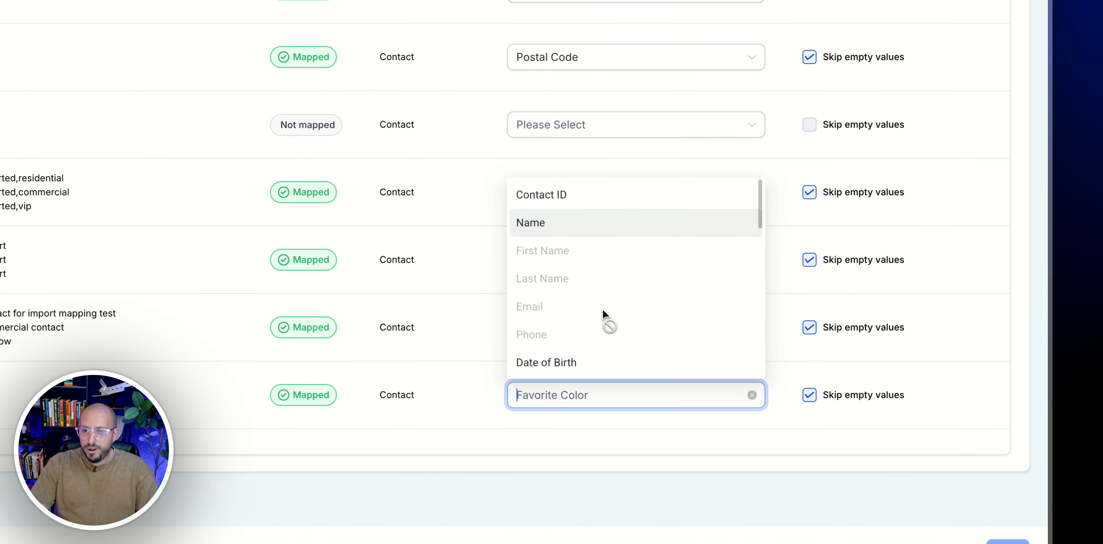
scroll(605, 240, "down", 6)
scroll(578, 167, "up", 5)
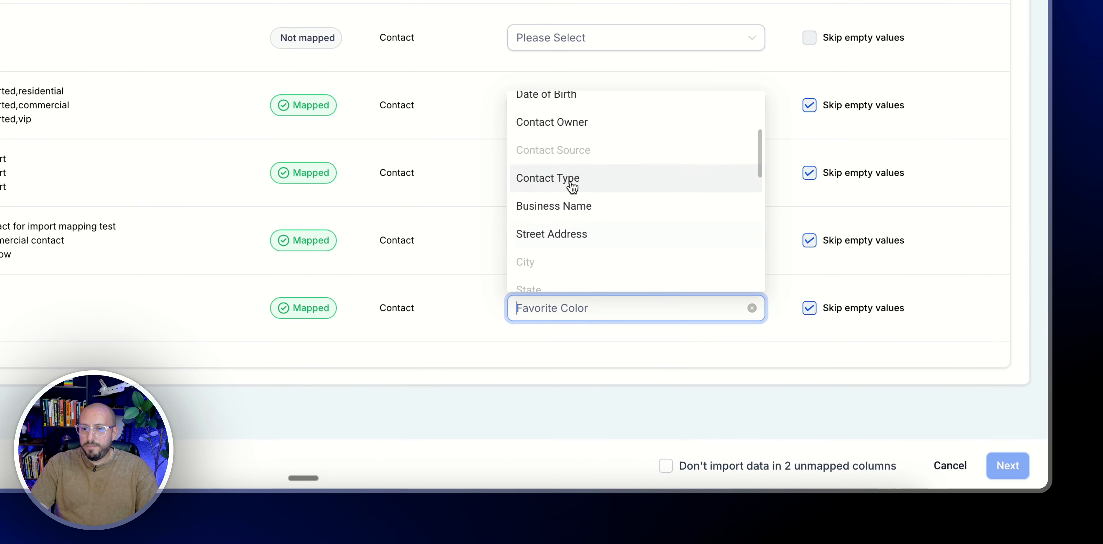
scroll(523, 147, "down", 3)
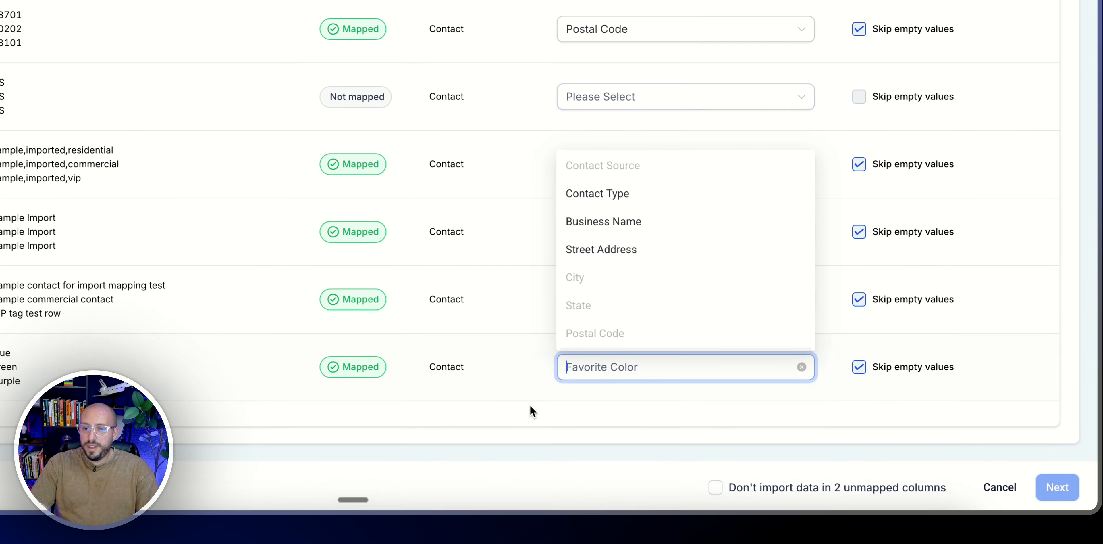
left_click(631, 414)
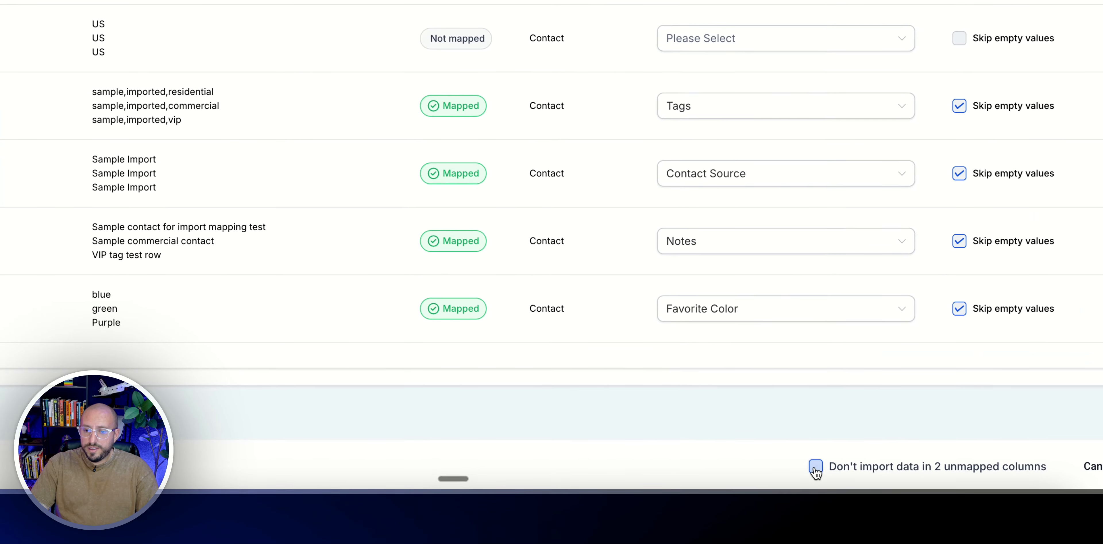
Exclude the data in the 2 unmapped columns from the import and continue to verification
left_click(815, 467)
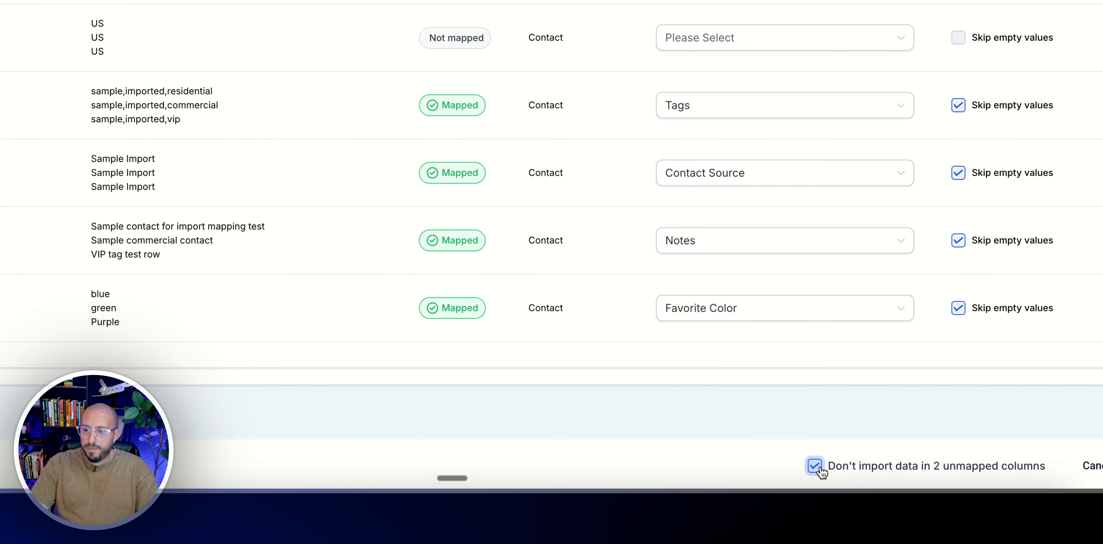
left_click(1102, 466)
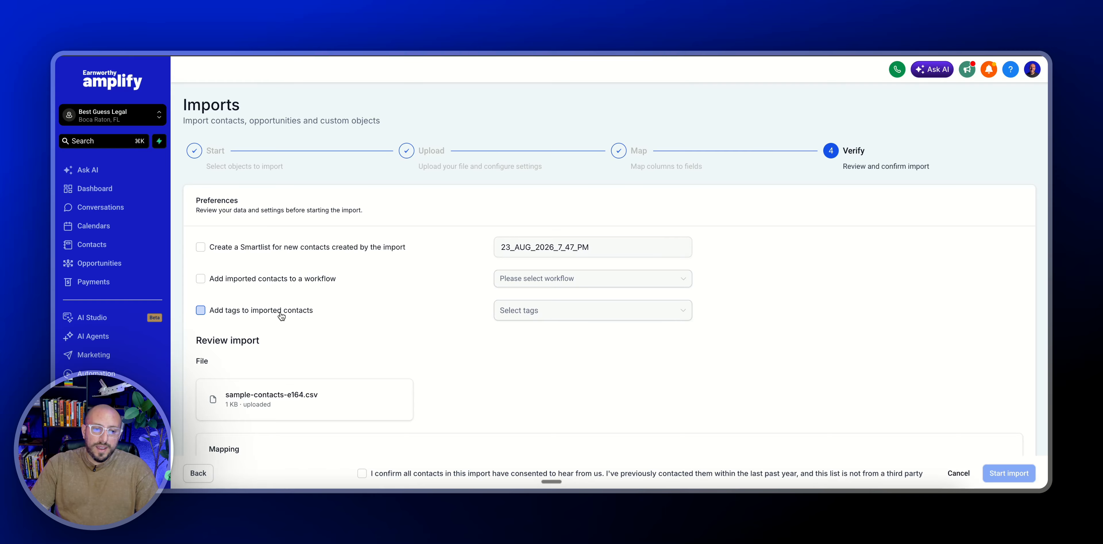
Enable adding tags to the imported contacts and enter 08-23-2026 import new as the tag name
left_click(201, 311)
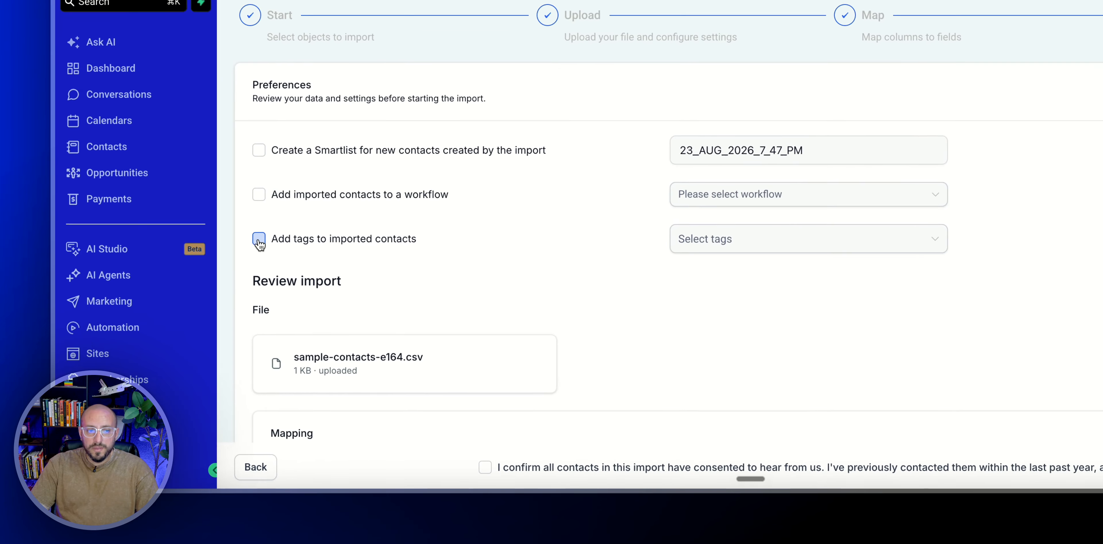
left_click(767, 233)
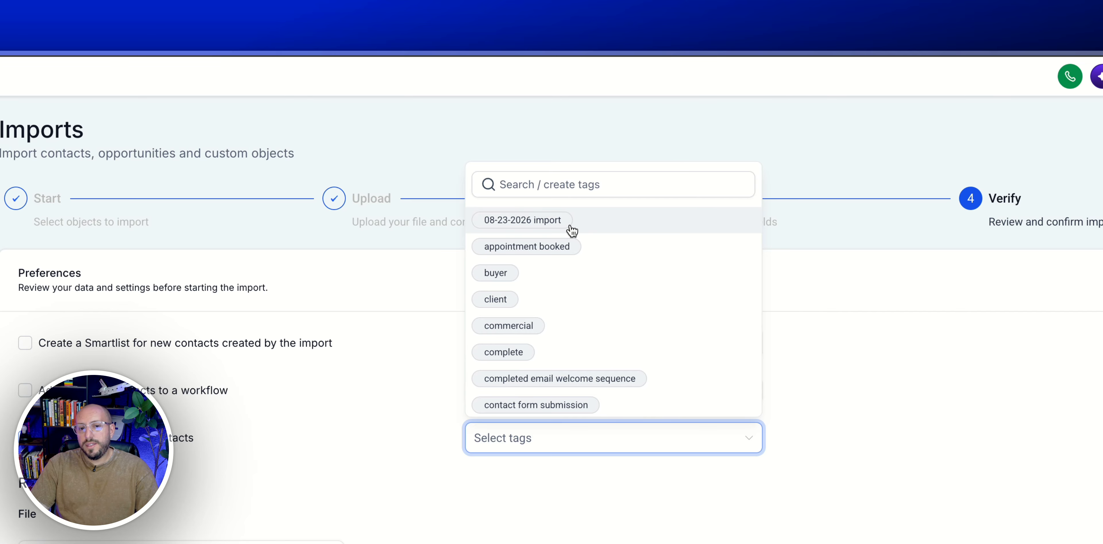
left_click(531, 184)
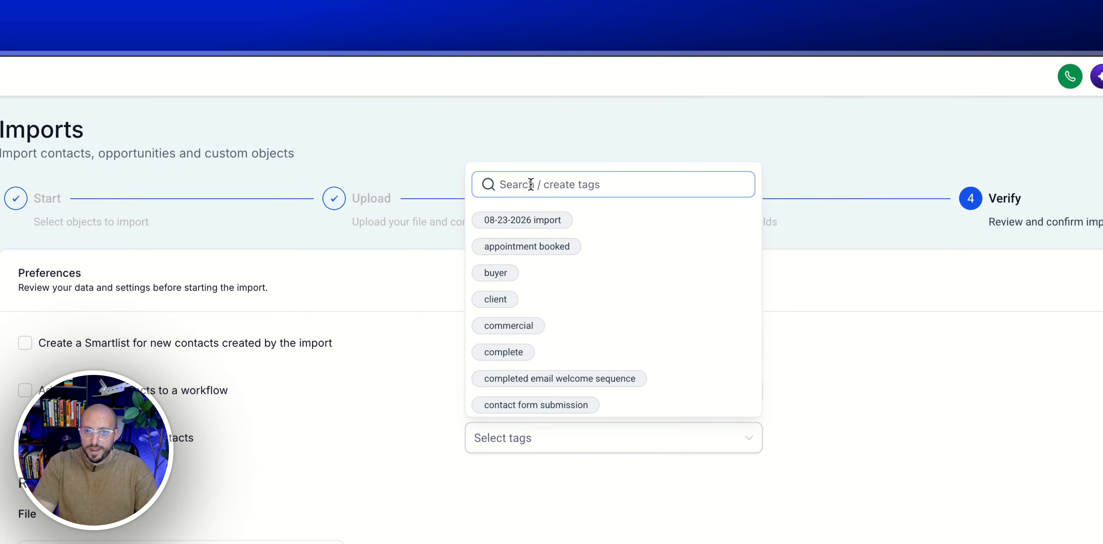
type("08-23-20")
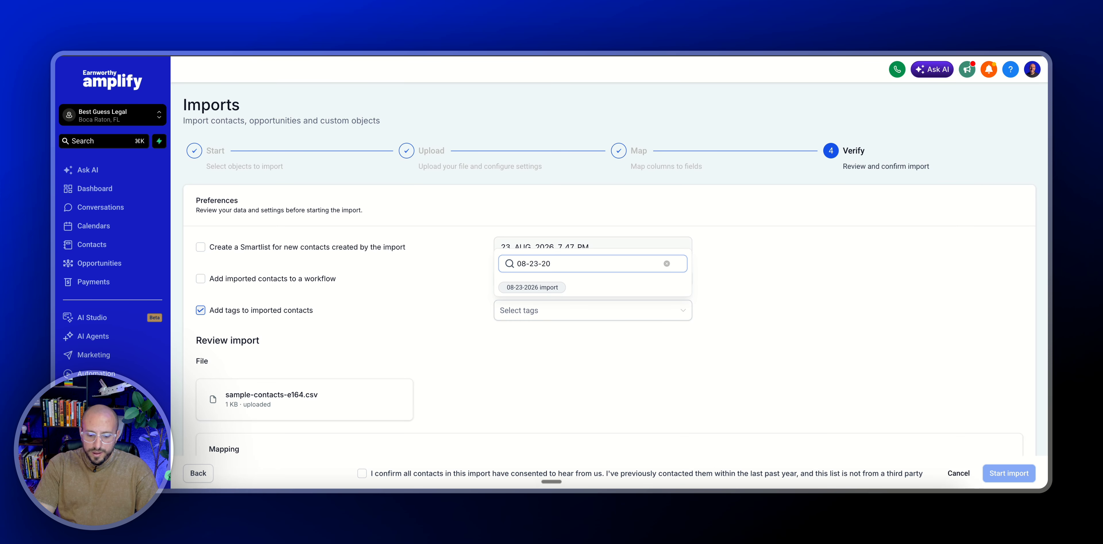
type("26 import new")
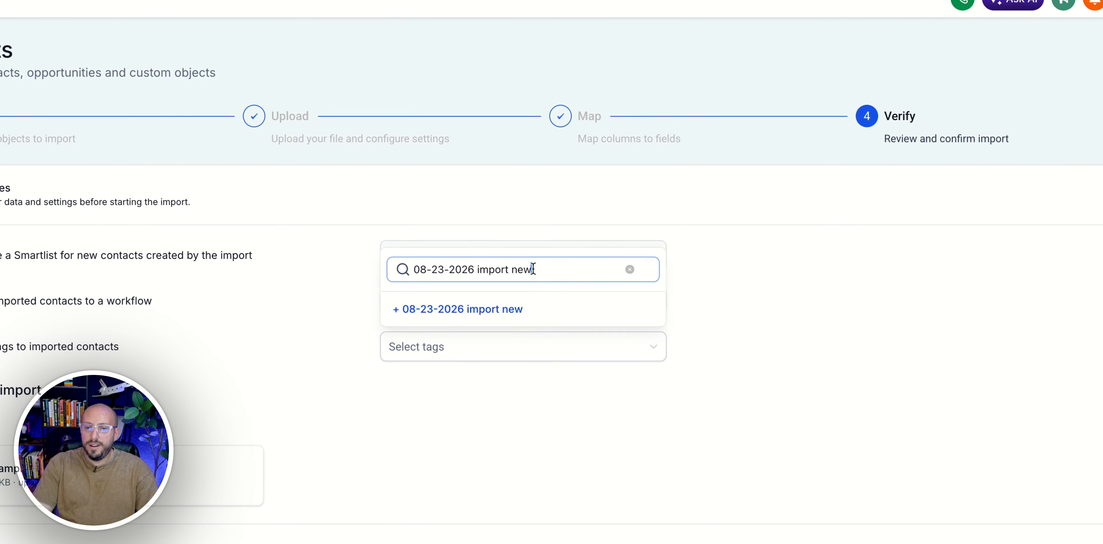
Shorten the tag name to 08-23-2026 import, create the tag and apply it to the imported contacts
left_click_drag(586, 257, 592, 257)
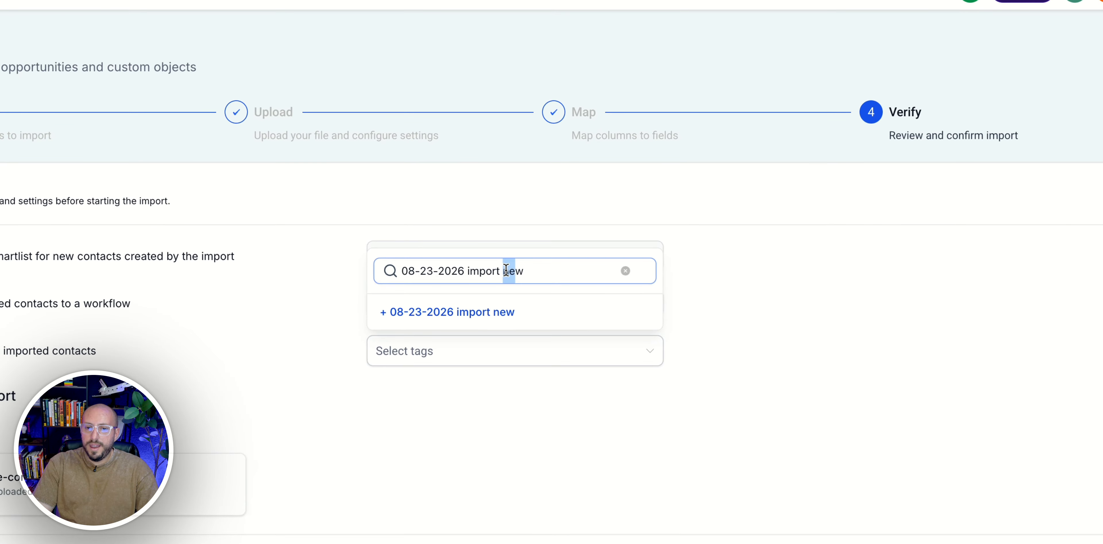
key("BackSpace")
key("BackSpace")
key("BackSpace")
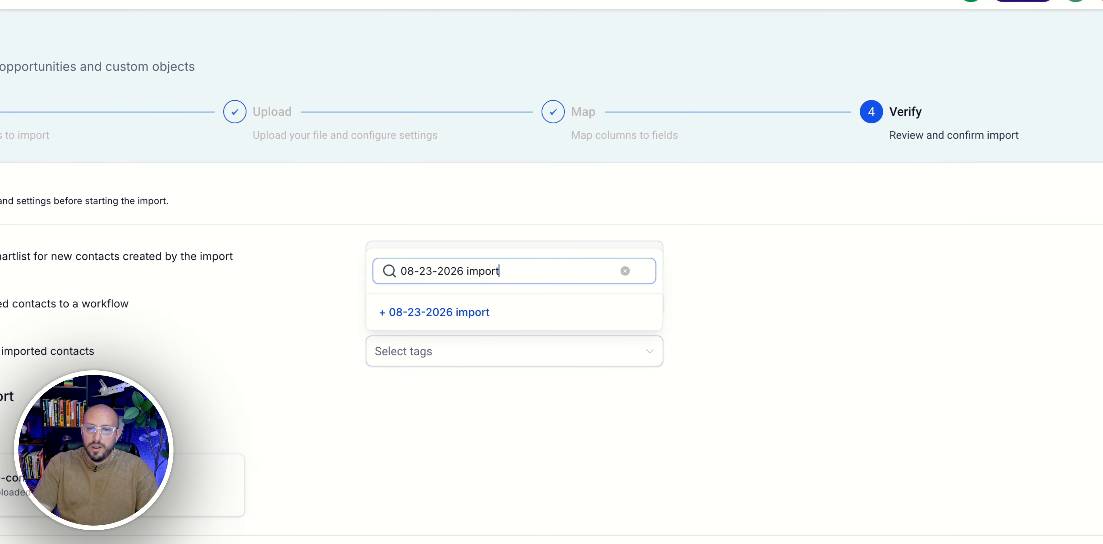
key("Return")
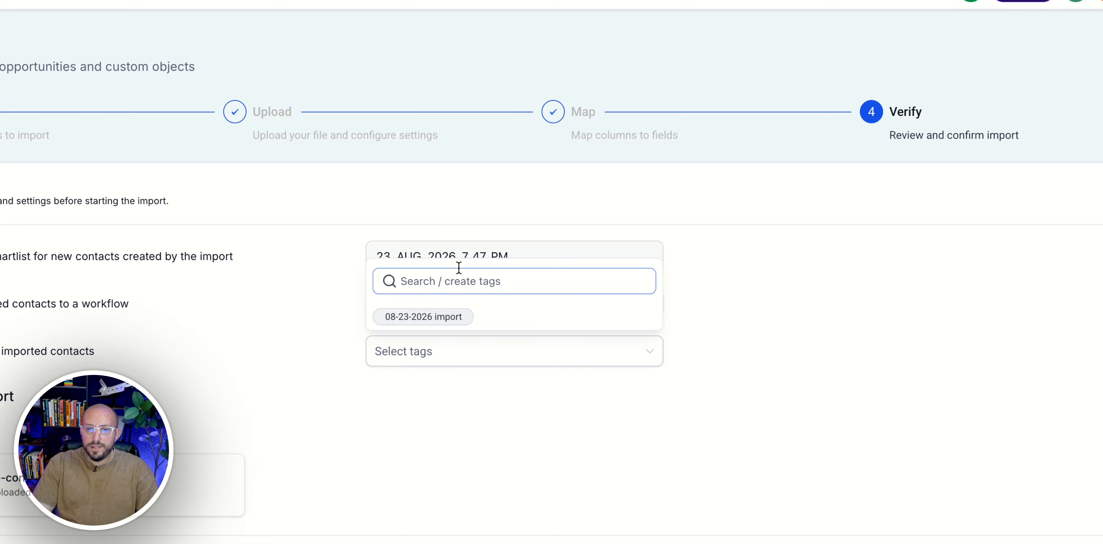
left_click(433, 132)
left_click(730, 376)
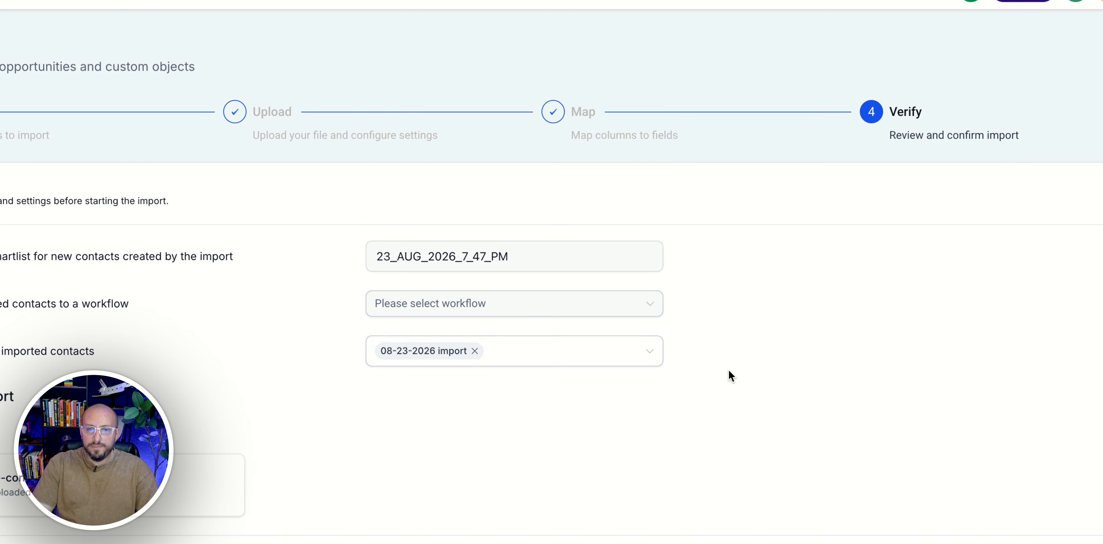
left_click(449, 351)
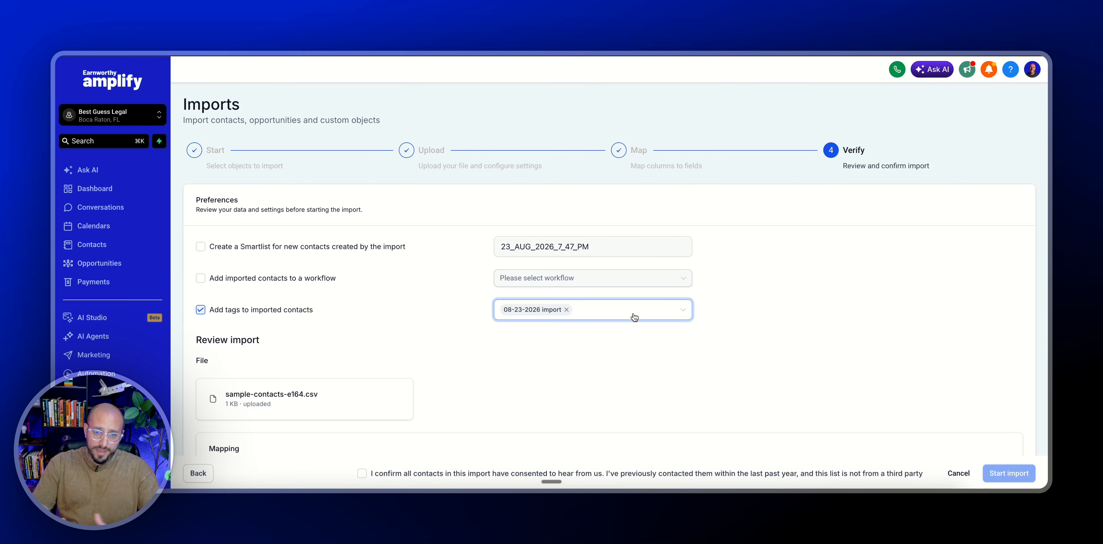
Review the import file and column mapping, confirm that all contacts have consented, and start the import
scroll(626, 315, "down", 3)
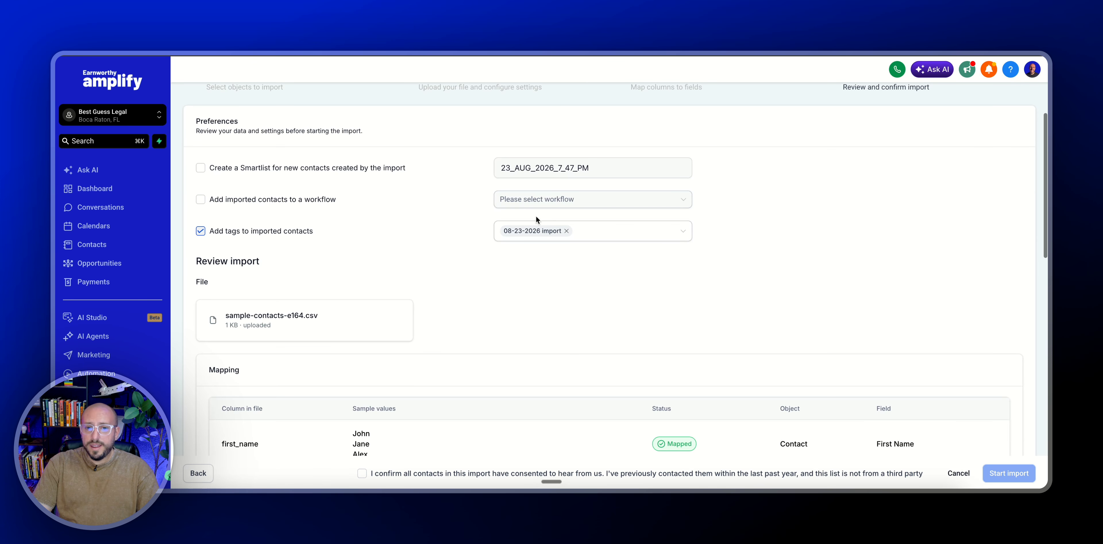
scroll(574, 243, "down", 15)
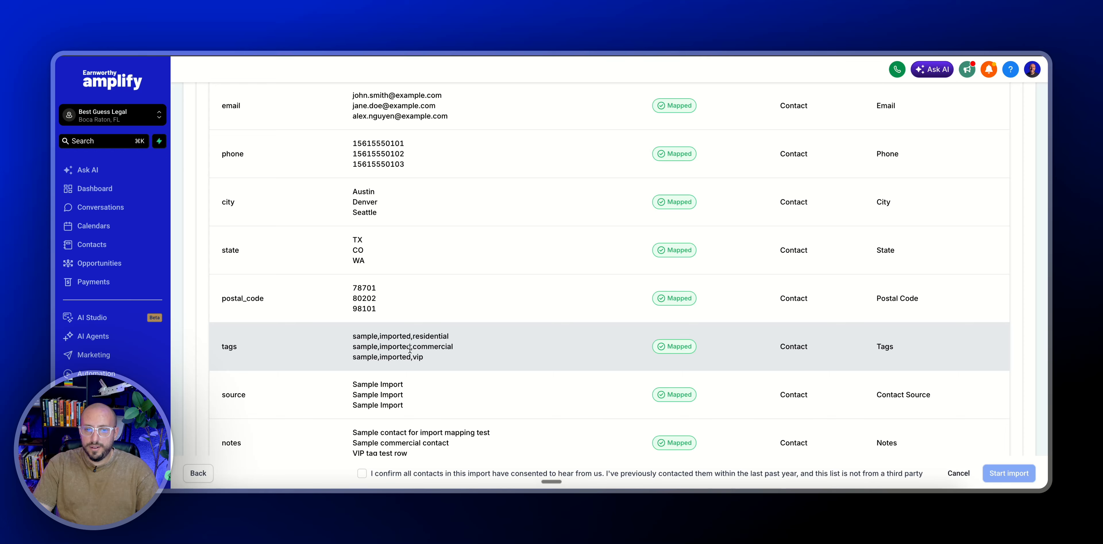
scroll(419, 353, "up", 10)
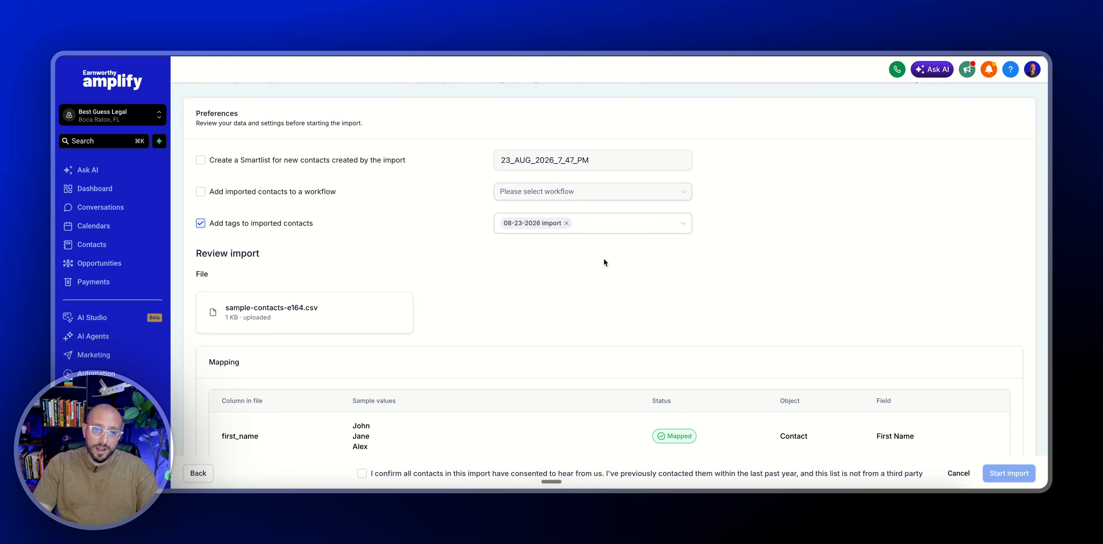
scroll(615, 261, "down", 3)
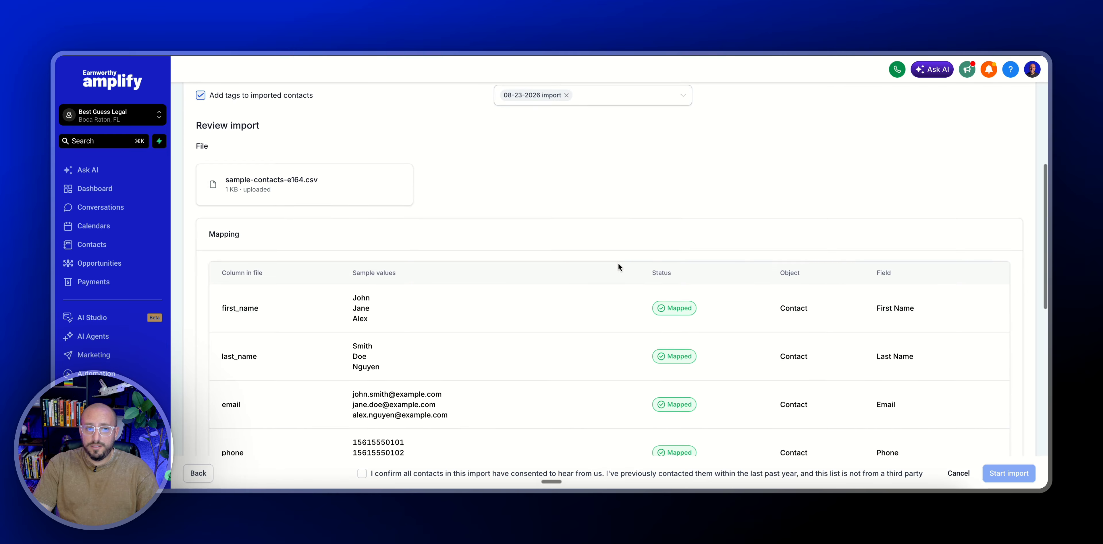
scroll(740, 311, "down", 10)
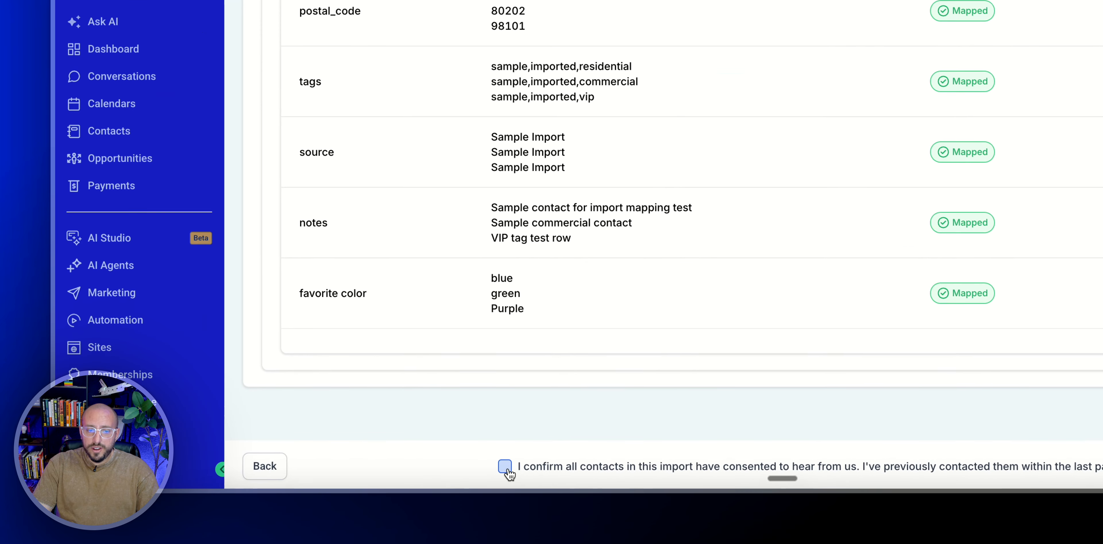
left_click(506, 466)
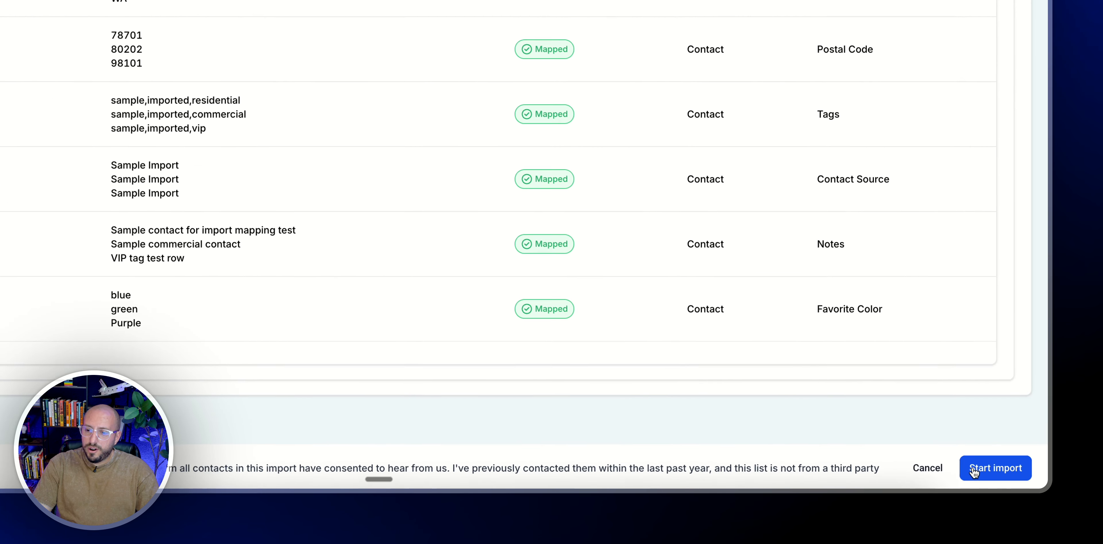
left_click(995, 473)
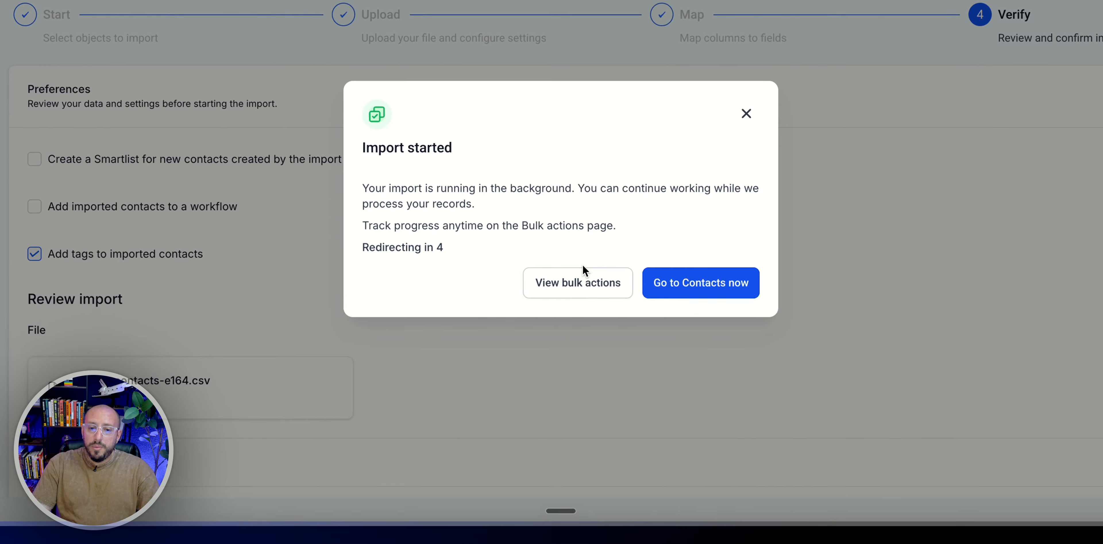
Check the statistics of the newest import among the bulk actions and close them
left_click(575, 252)
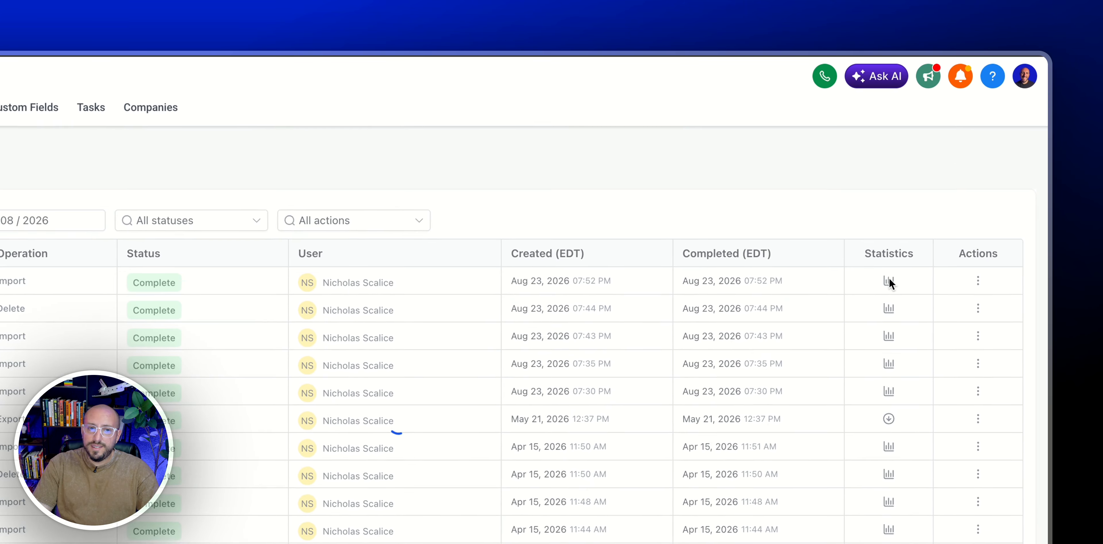
left_click(941, 207)
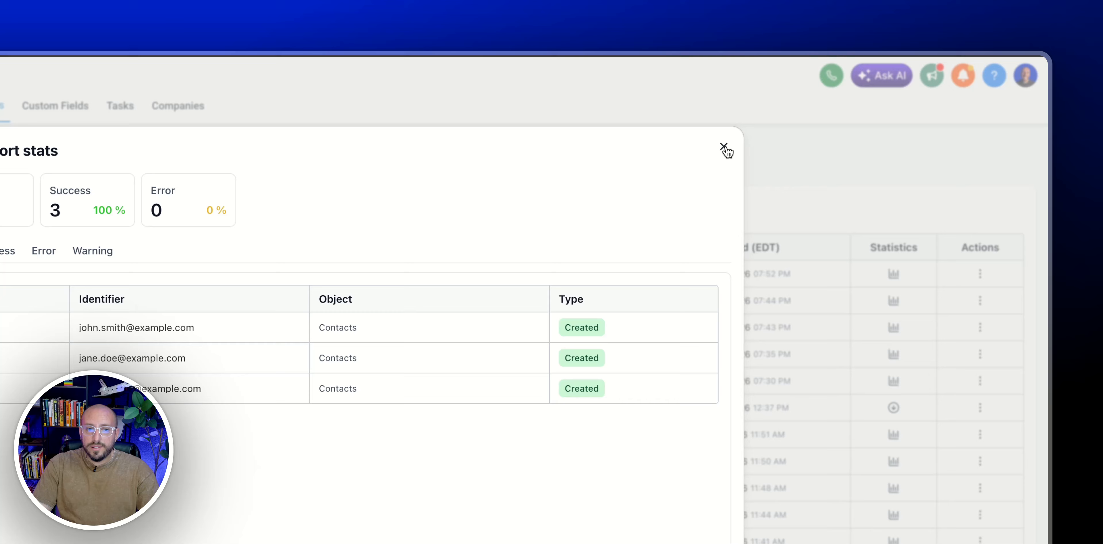
left_click(823, 120)
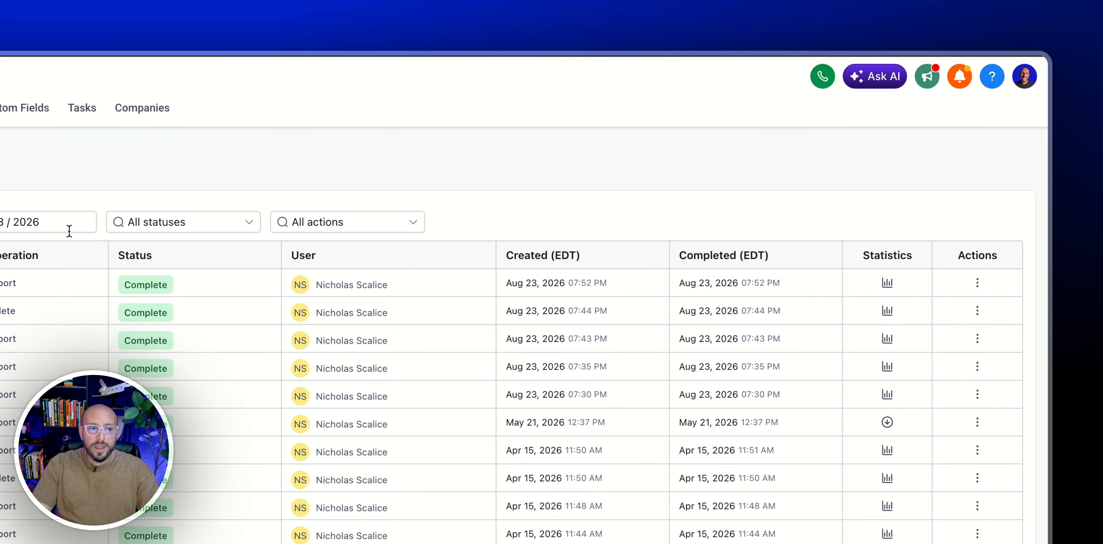
Sort the contacts list by creation date and open the first imported contact's record
left_click(352, 116)
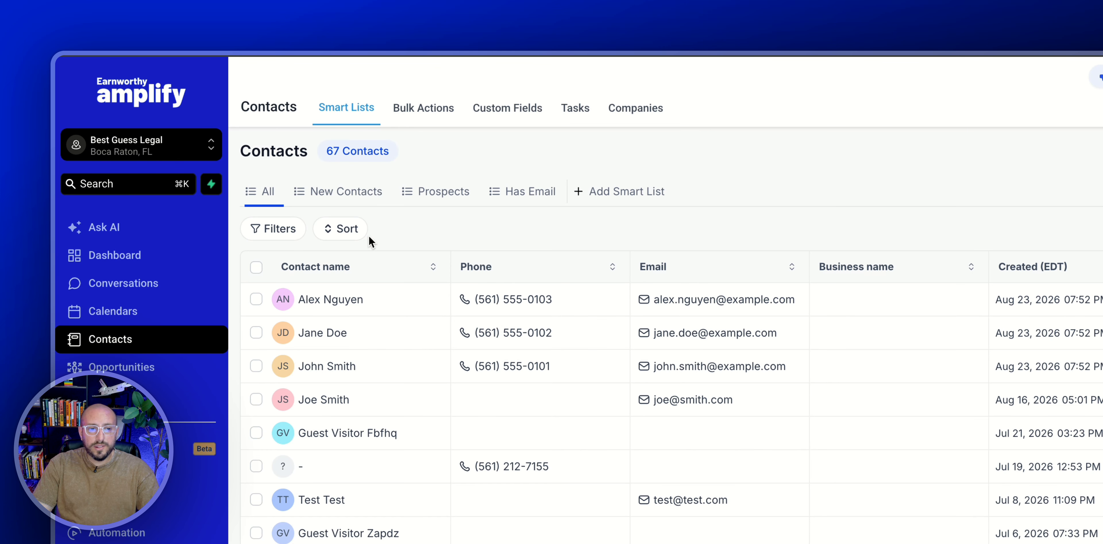
left_click(1073, 268)
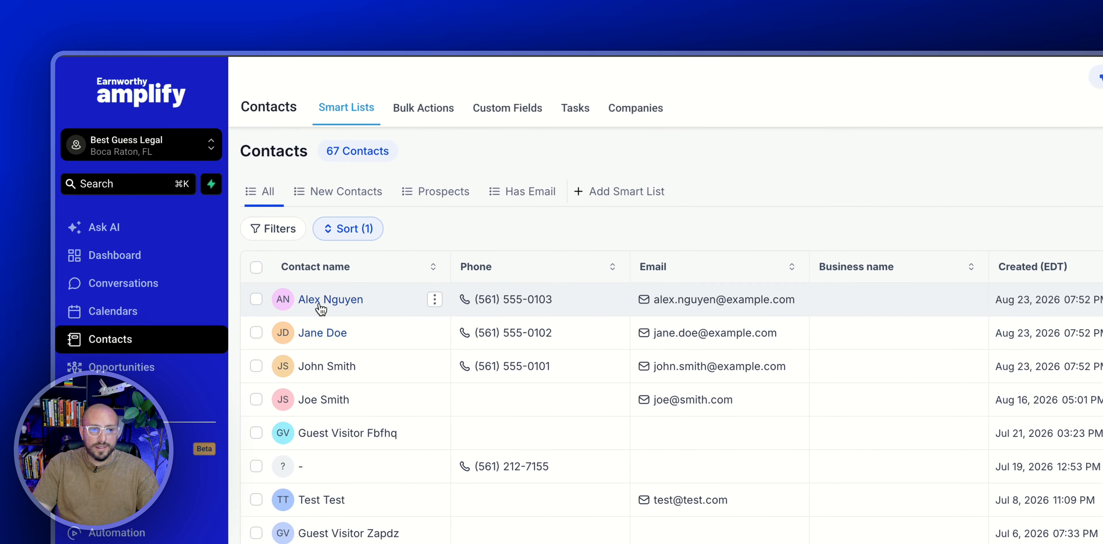
left_click(322, 299)
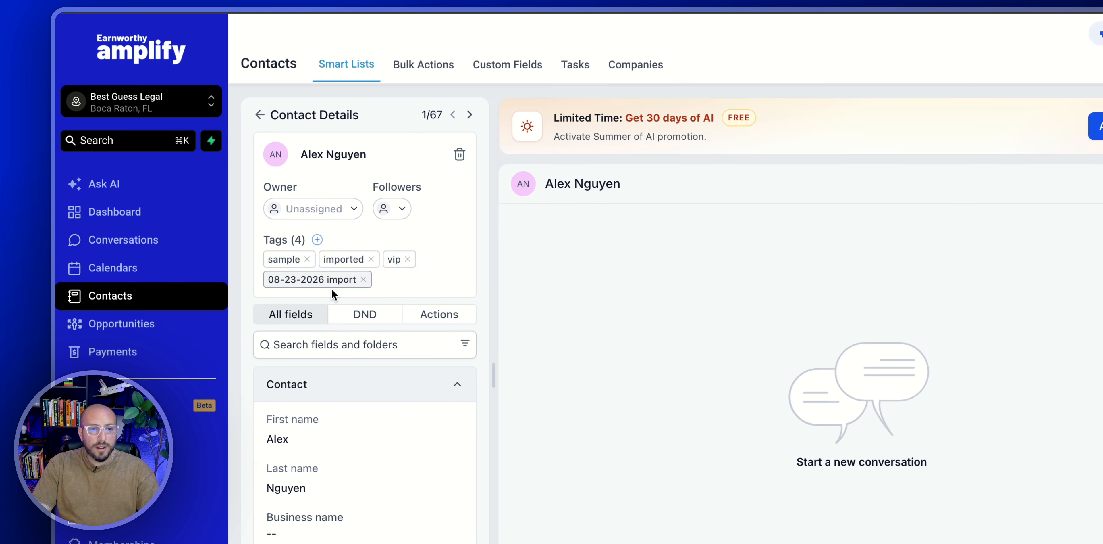
Compare the contact's tags with the sample-contacts-e164 sheet and check Favorite Color in its Additional Info
left_click_drag(0, 94, 815, 0)
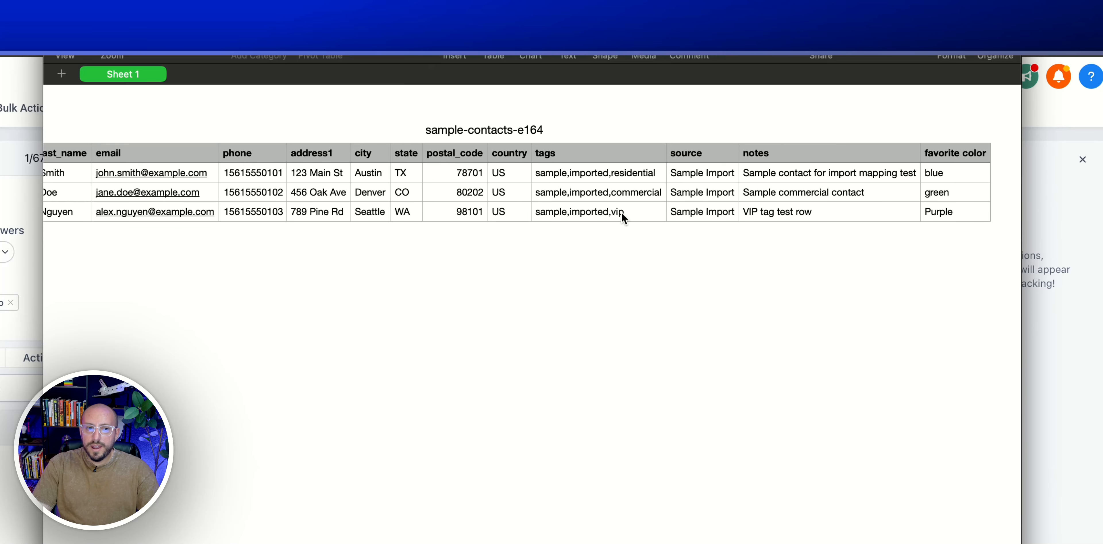
left_click(19, 274)
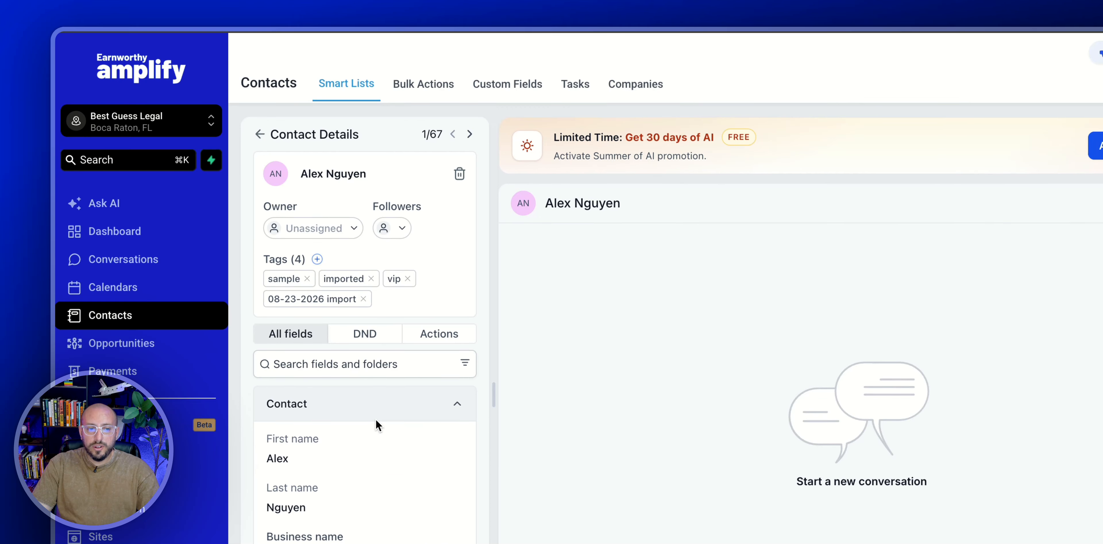
scroll(371, 424, "down", 7)
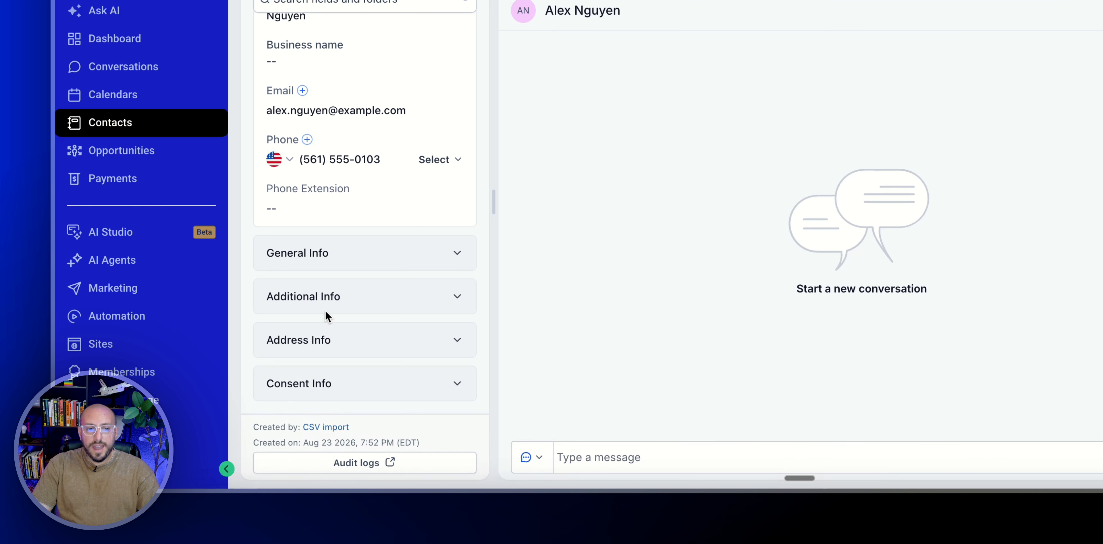
left_click(344, 302)
scroll(347, 305, "down", 7)
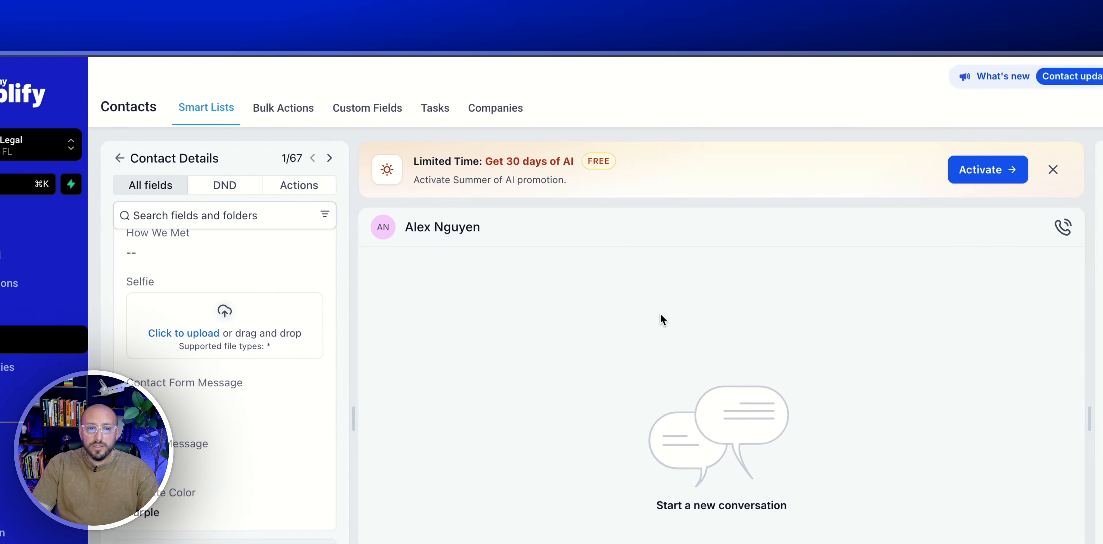
Return from the open contact record to the full contacts list, leaving no contacts selected
scroll(280, 345, "up", 10)
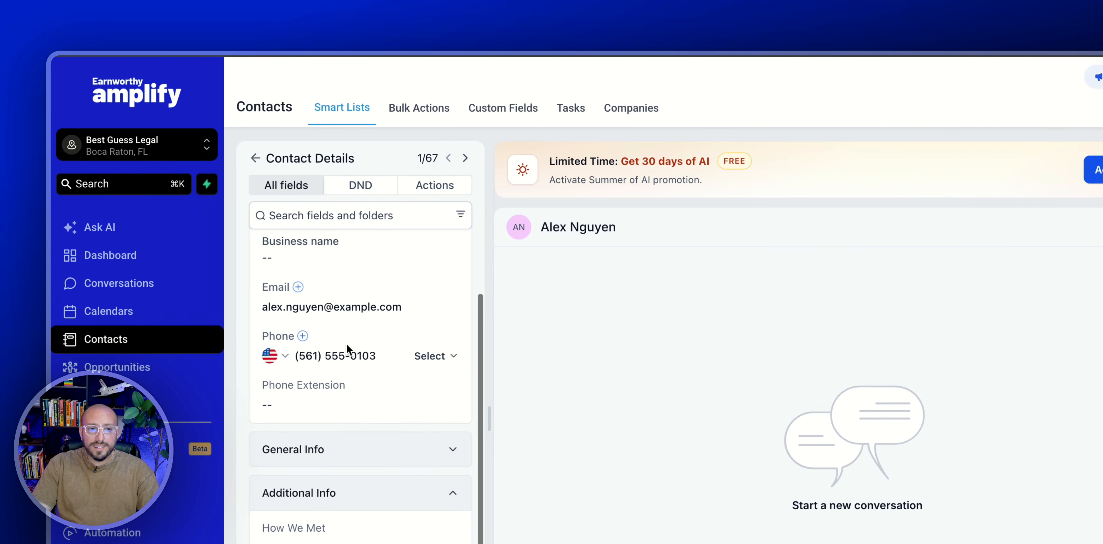
left_click(259, 159)
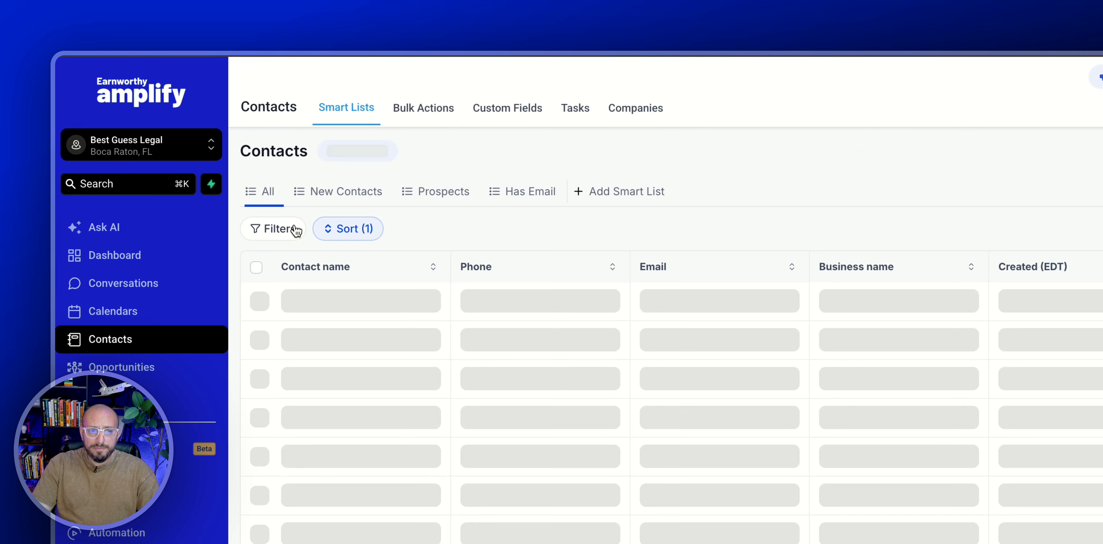
left_click(256, 300)
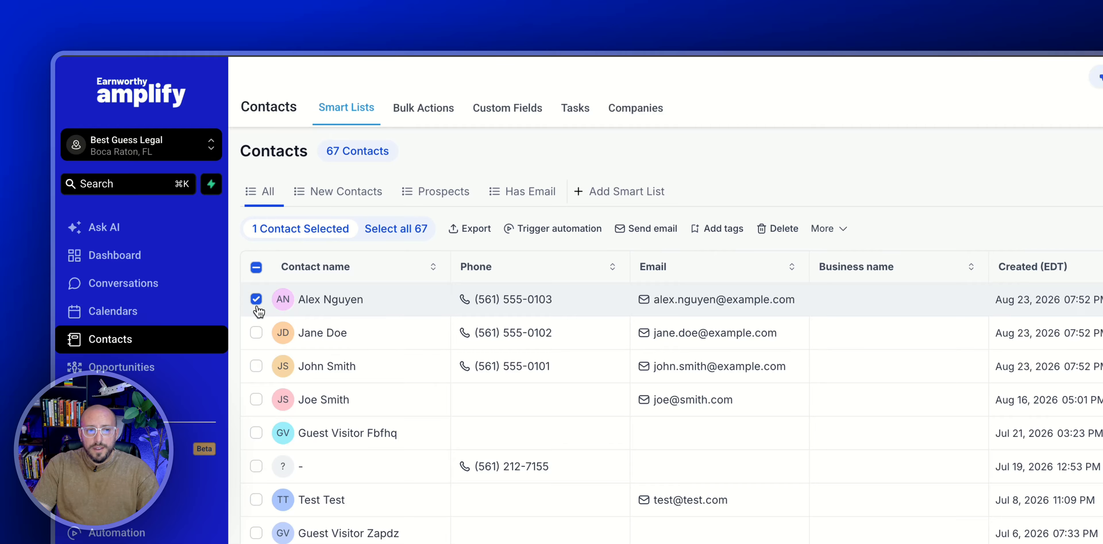
left_click(256, 299)
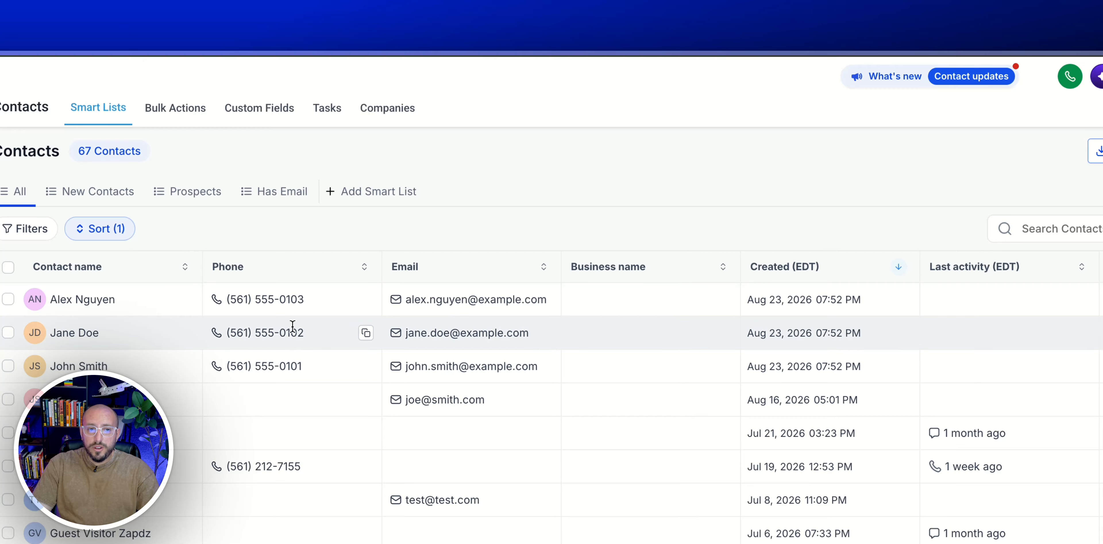
Create a smart list named "08-23-2026 Import" filtered to contacts whose Tag is "08-23-2026 import"
left_click(397, 195)
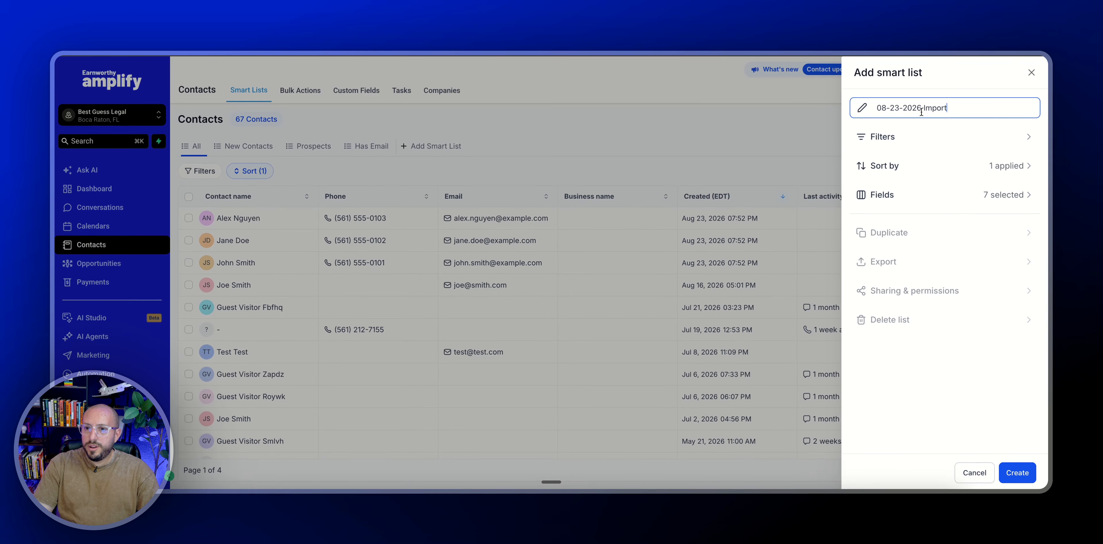
left_click(880, 137)
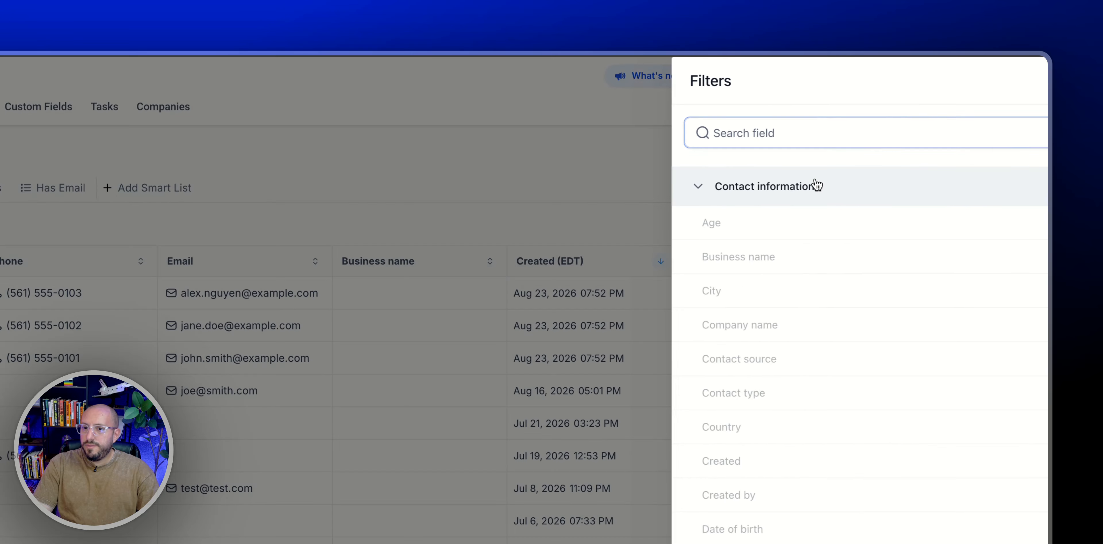
type("tag")
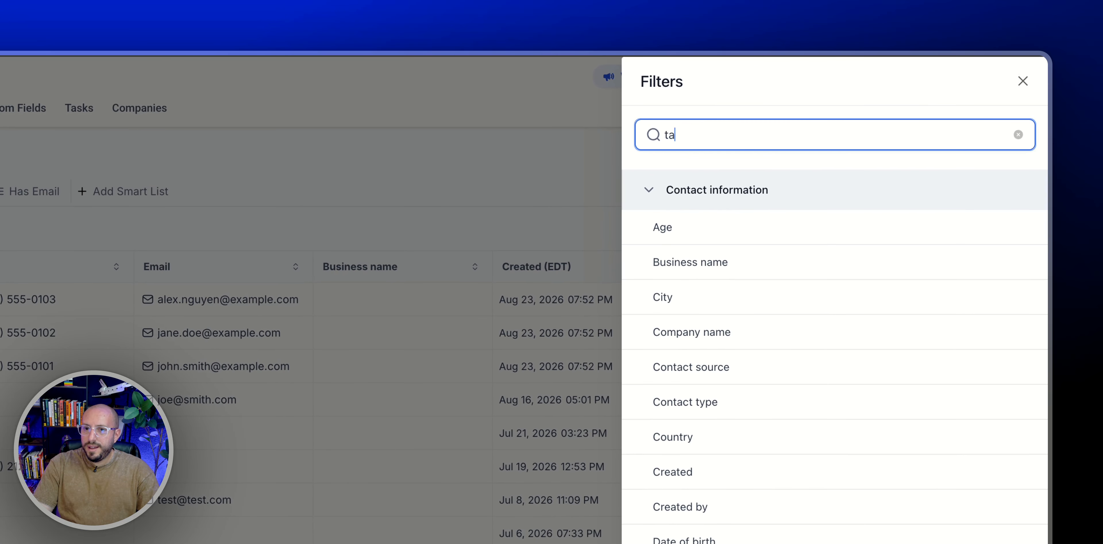
left_click(675, 256)
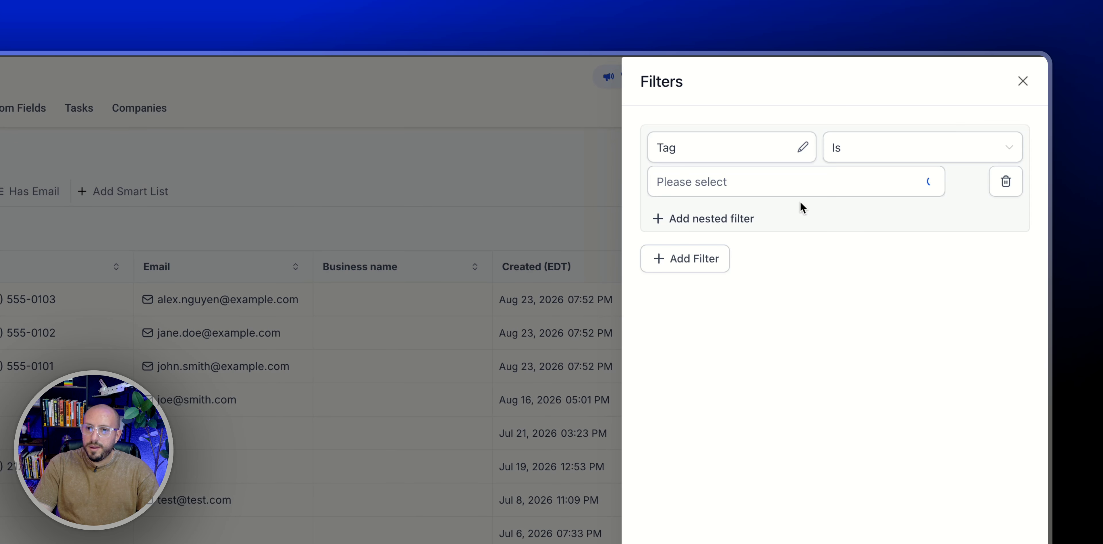
left_click(826, 187)
left_click(717, 216)
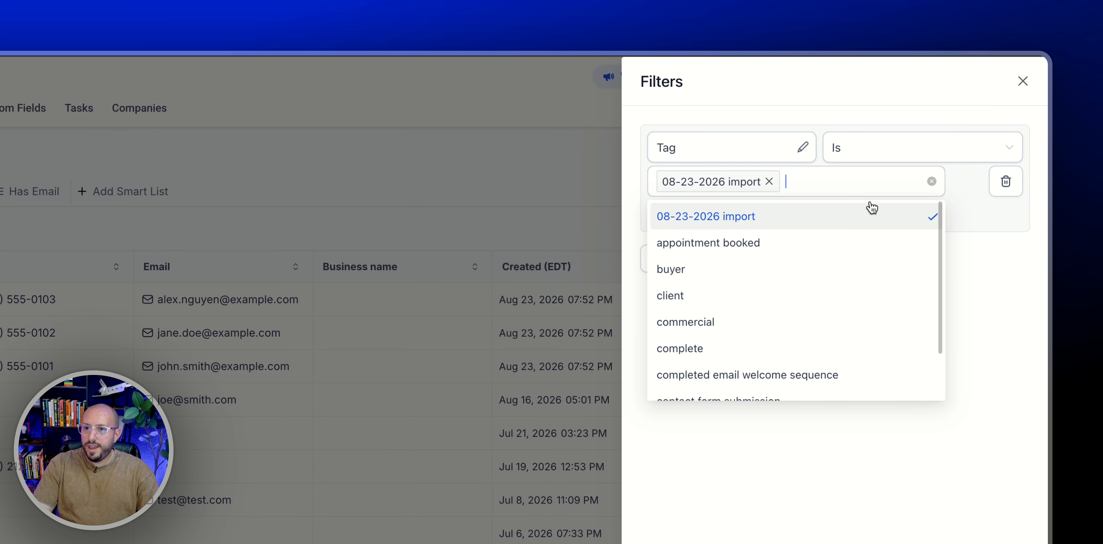
left_click(1025, 340)
left_click(1005, 492)
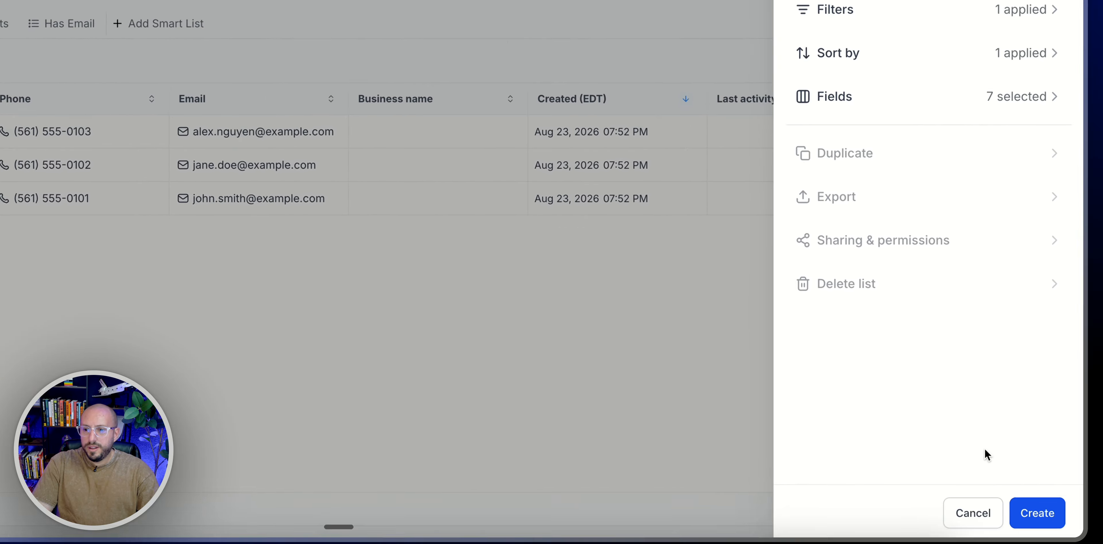
left_click(1049, 543)
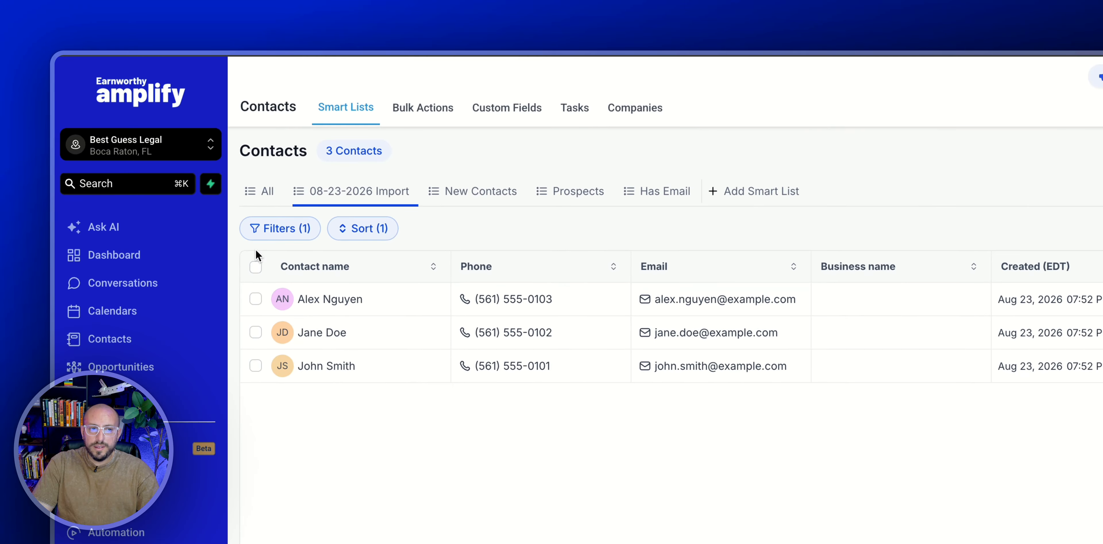
Select all contacts in the 08-23-2026 Import smart list and review the additional bulk actions available for them
left_click(145, 219)
left_click(388, 231)
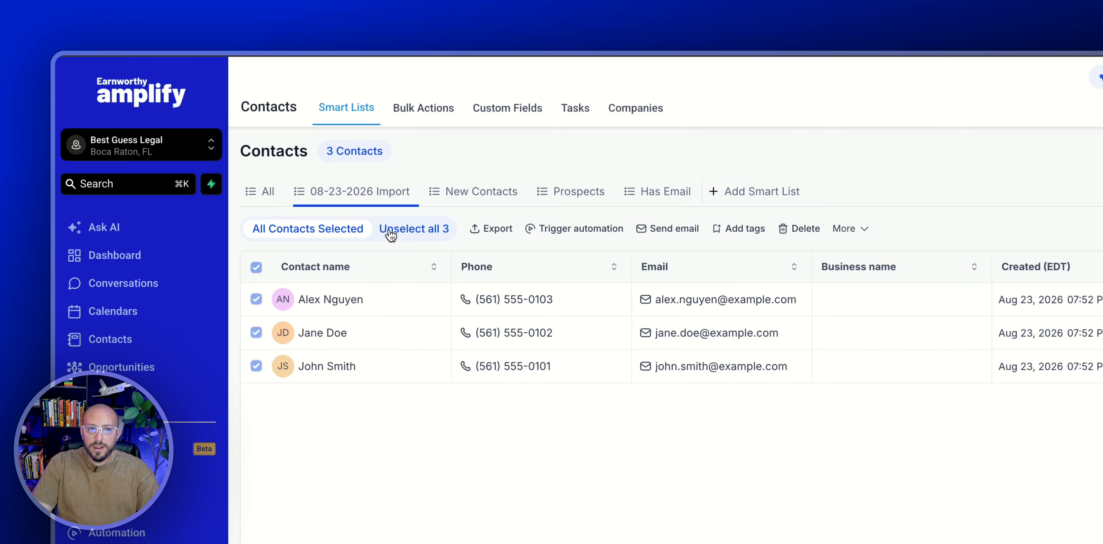
left_click(862, 231)
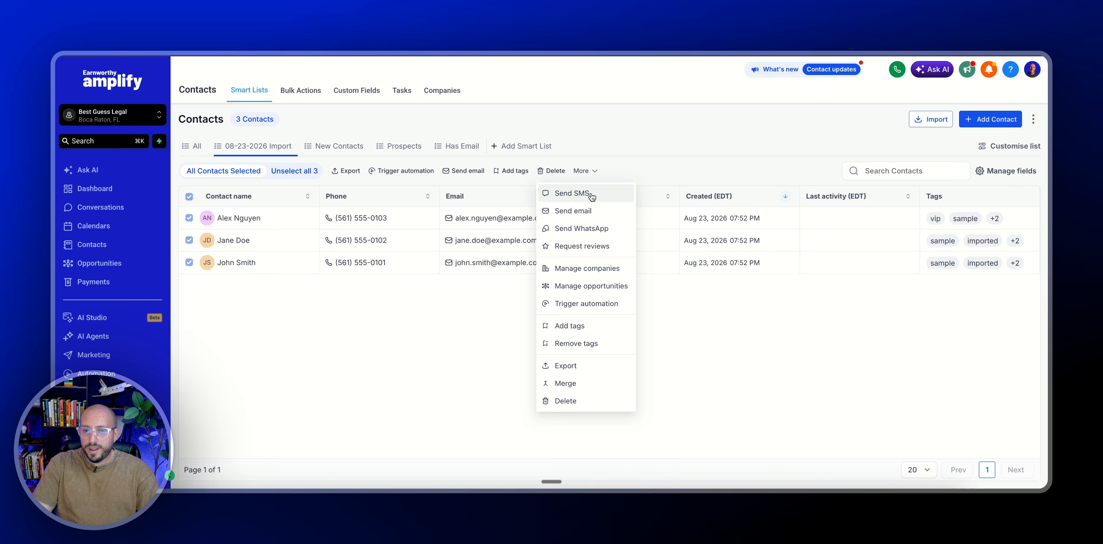
left_click(396, 342)
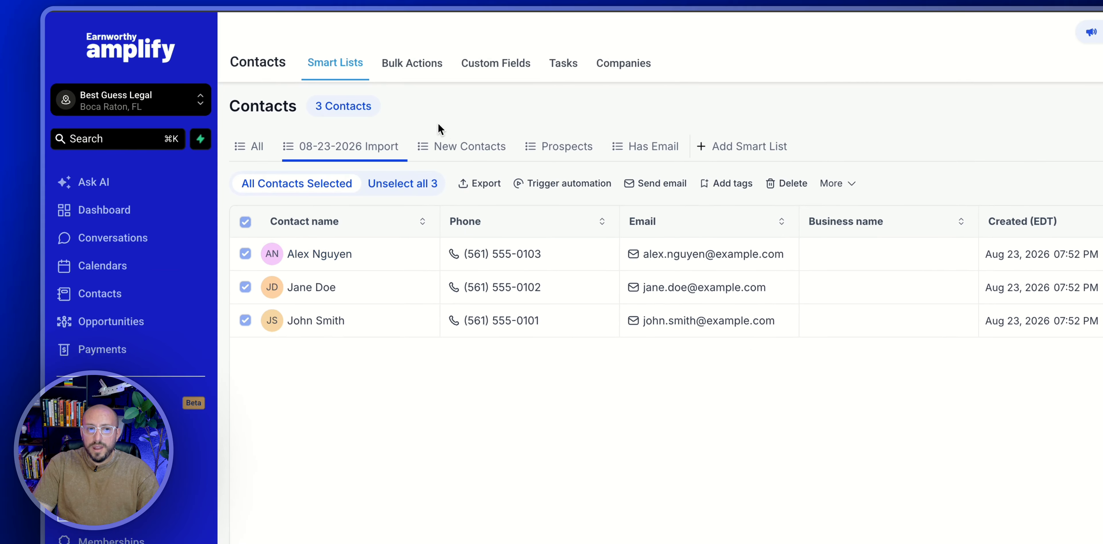